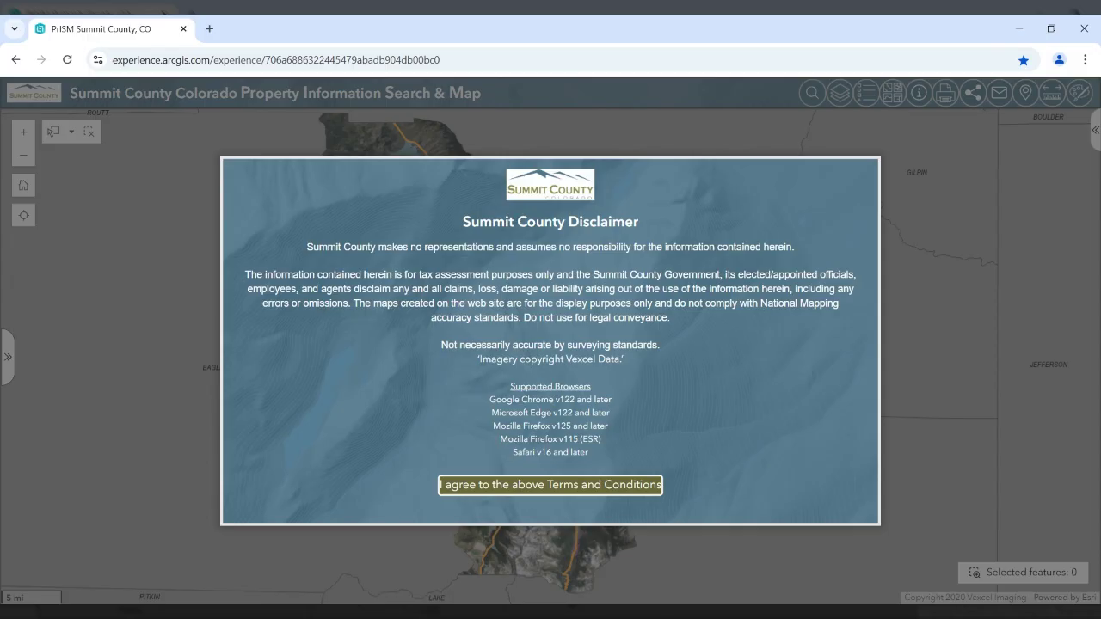
- Accept the county disclaimer, browse the tips through Using the Search - Multiple Schedules, and dismiss the tips window
{"action": "left_click", "coordinate": [617, 486]}
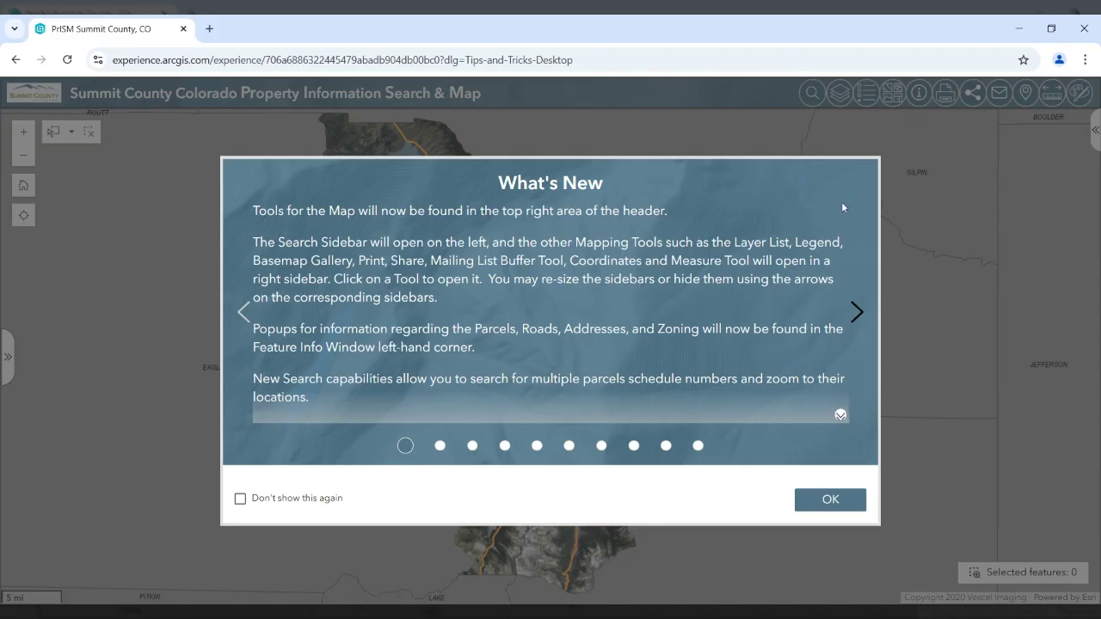
{"action": "left_click", "coordinate": [856, 311]}
{"action": "left_click", "coordinate": [856, 311]}
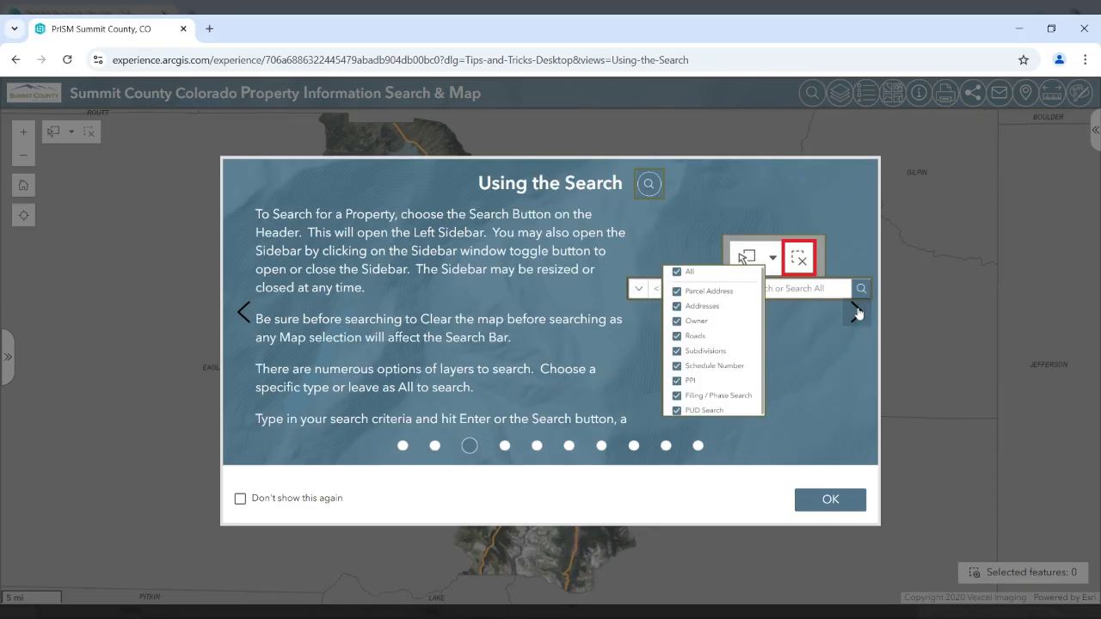
{"action": "left_click", "coordinate": [856, 312]}
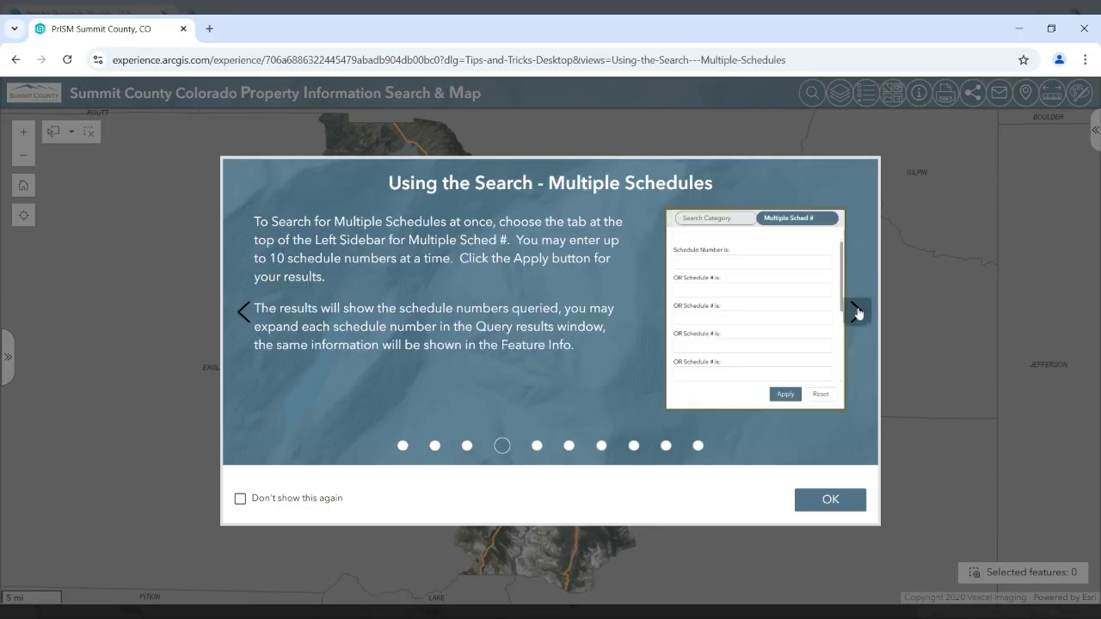
{"action": "left_click", "coordinate": [847, 500]}
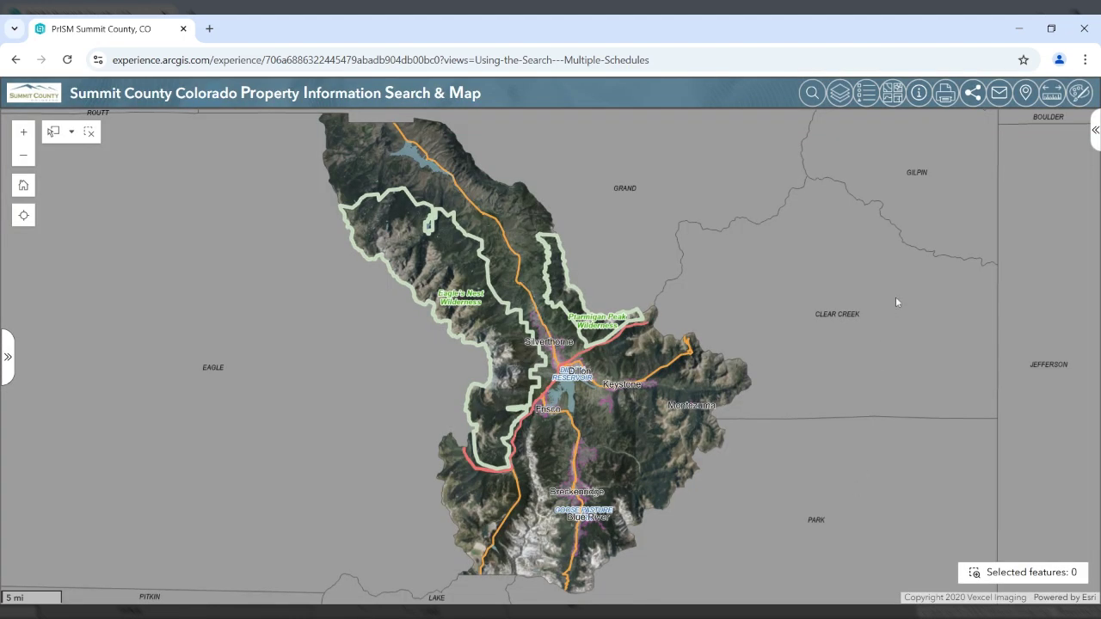
- View the Help / Info content and its linked Tips and Tricks, then close both to restore the full map
{"action": "left_click", "coordinate": [920, 93]}
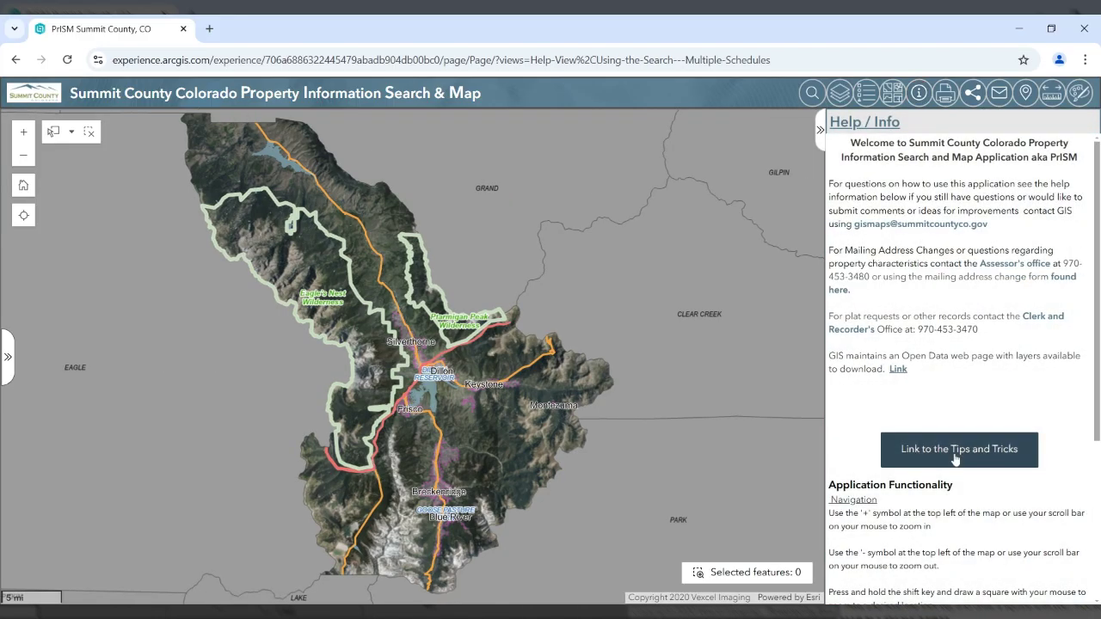
{"action": "left_click", "coordinate": [956, 459]}
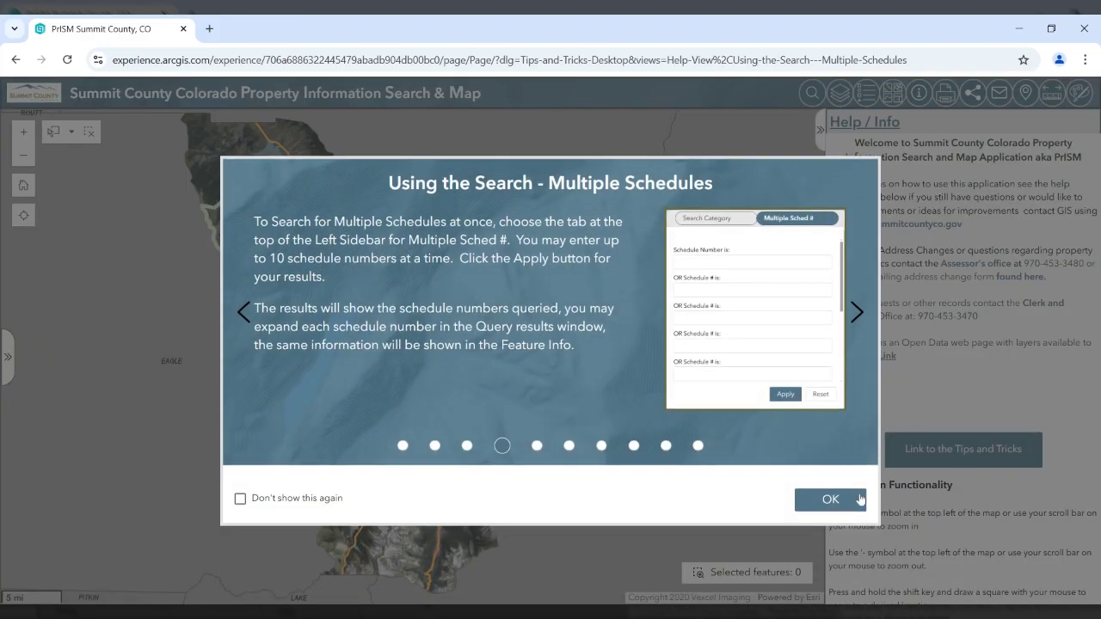
{"action": "left_click", "coordinate": [831, 500]}
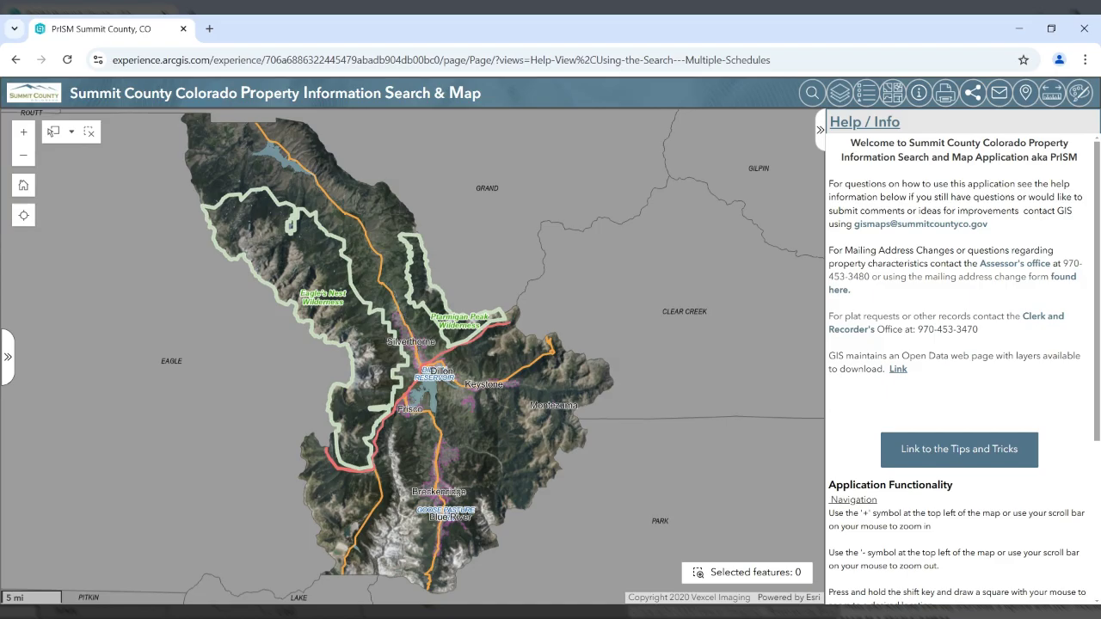
{"action": "left_click", "coordinate": [819, 130]}
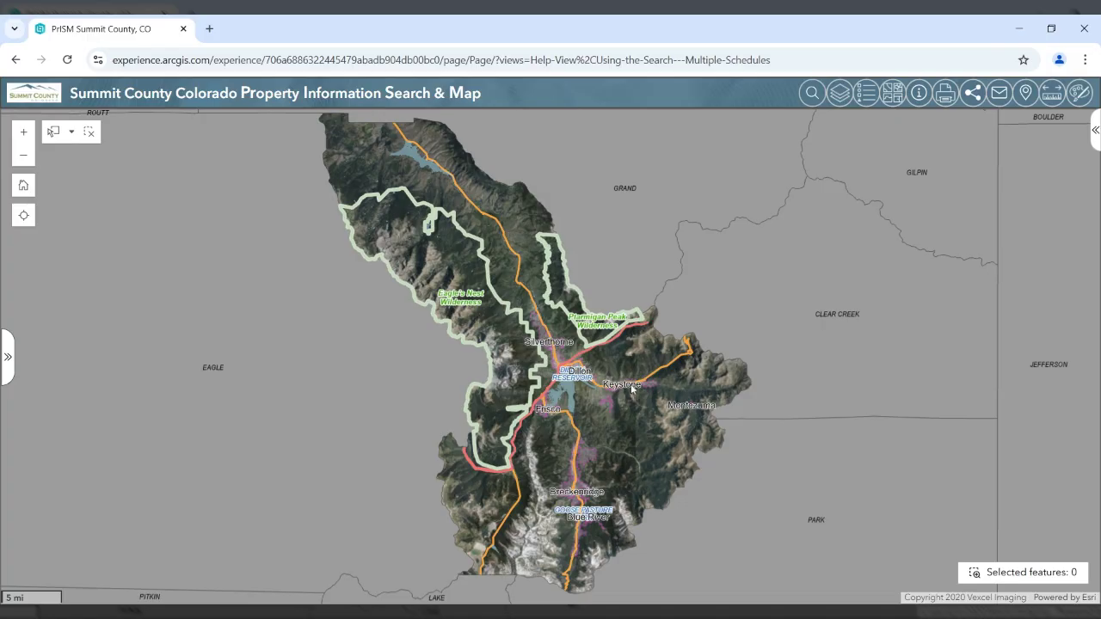
- Zoom the map in on the Keystone area, zoom back out, and return to the default county extent
{"action": "scroll", "coordinate": [633, 389], "scroll_direction": "up", "scroll_amount": 1}
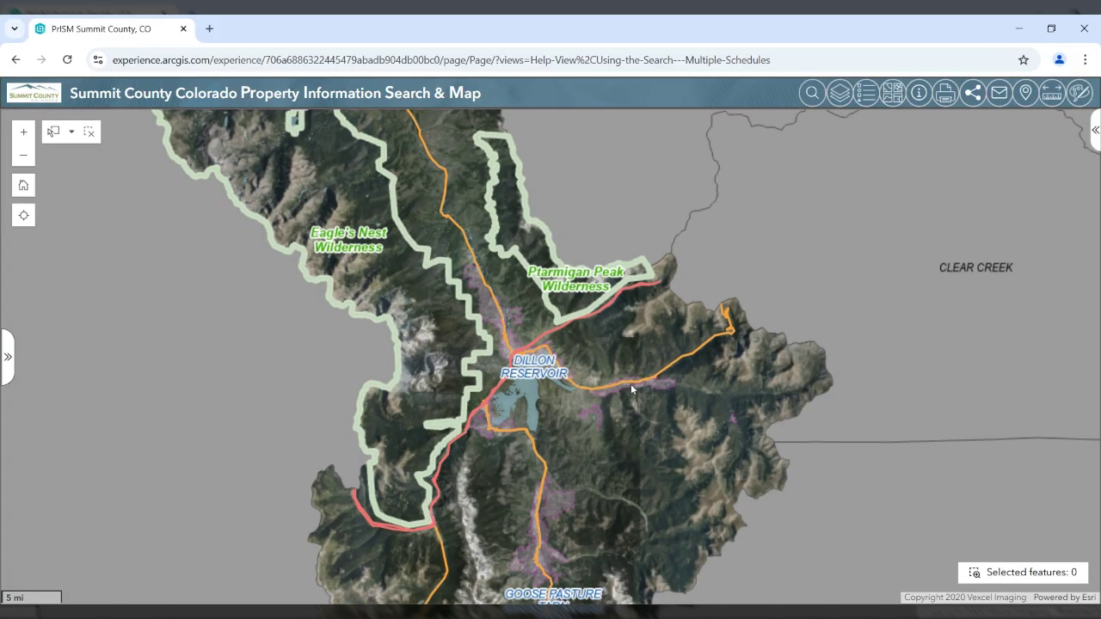
{"action": "scroll", "coordinate": [633, 389], "scroll_direction": "up", "scroll_amount": 1}
{"action": "scroll", "coordinate": [632, 389], "scroll_direction": "up", "scroll_amount": 1}
{"action": "scroll", "coordinate": [632, 389], "scroll_direction": "up", "scroll_amount": 1}
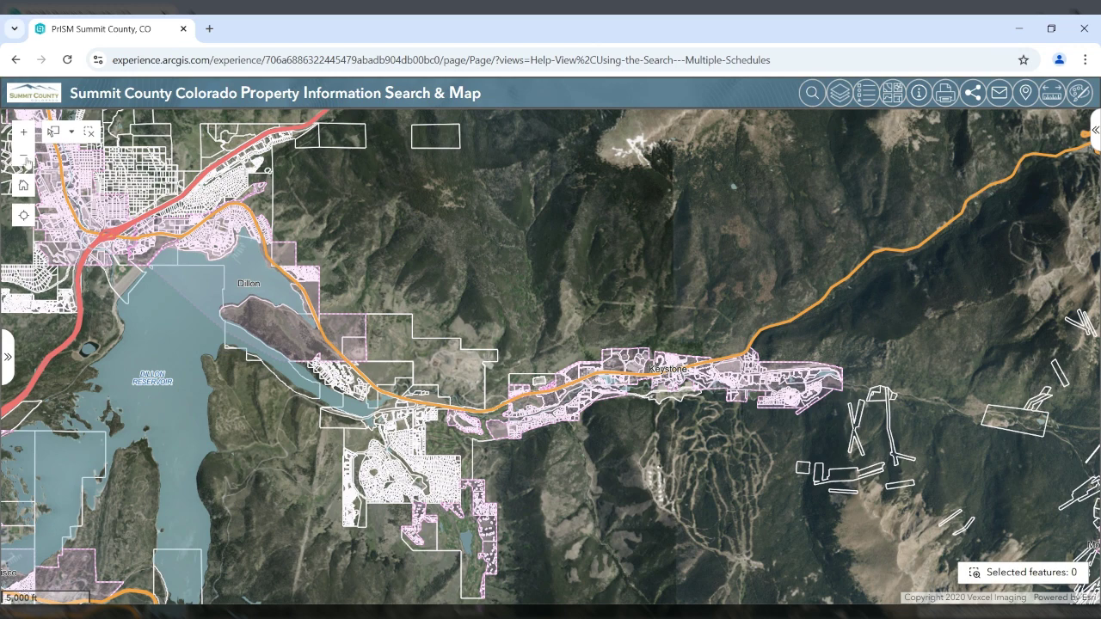
{"action": "left_click", "coordinate": [25, 159]}
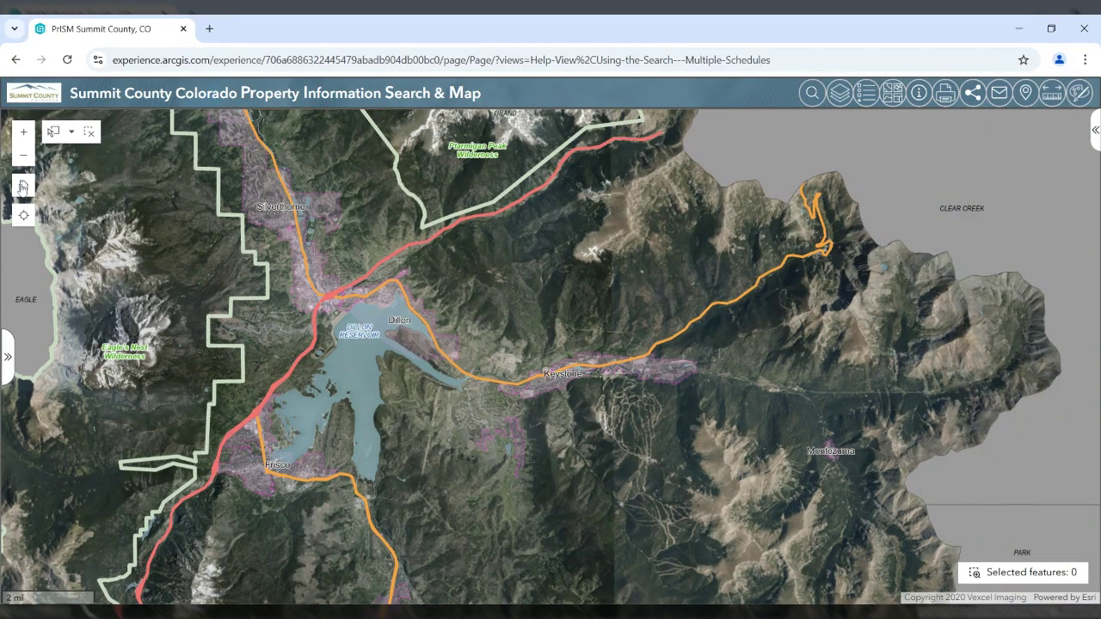
{"action": "left_click", "coordinate": [23, 187]}
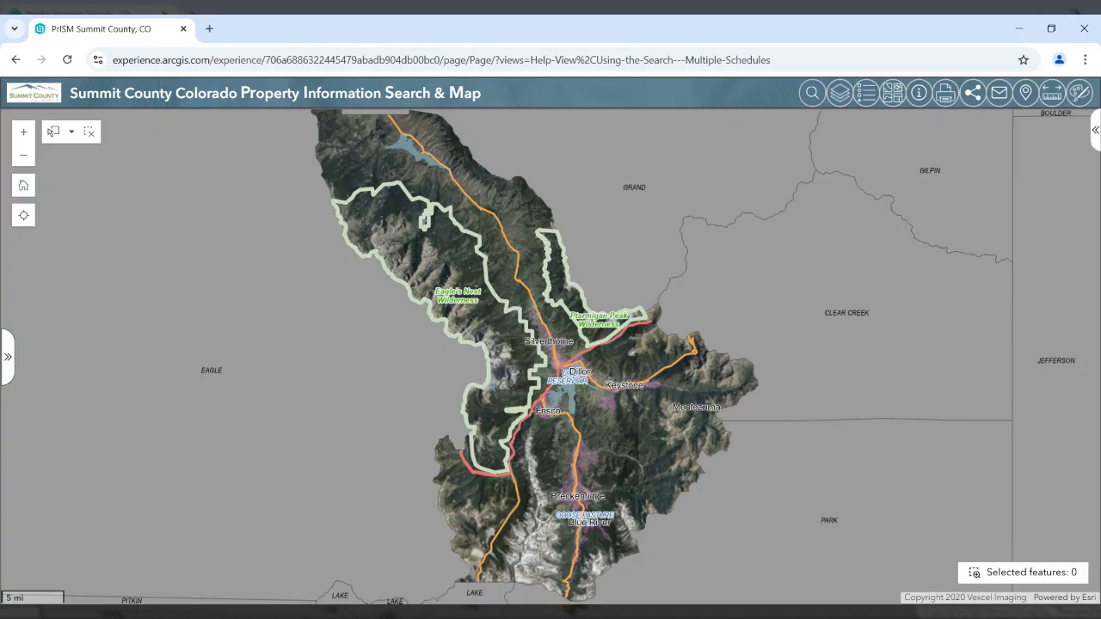
- Center the map on the current location in Frisco and select the Lot 15 Evergreen Sub parcel
{"action": "left_click", "coordinate": [23, 221]}
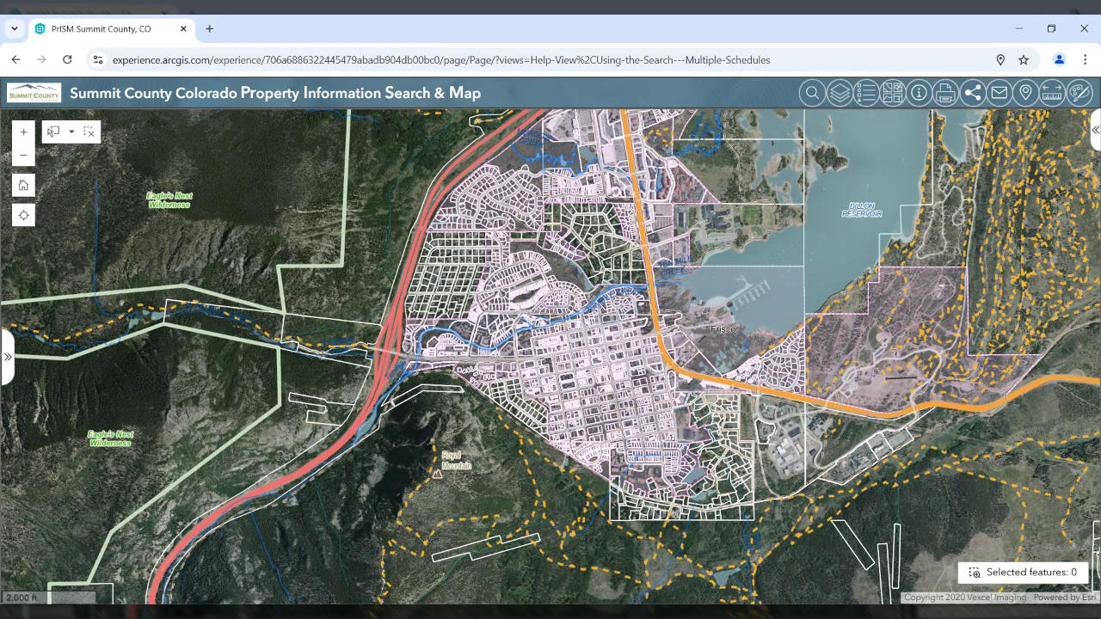
{"action": "scroll", "coordinate": [512, 392], "scroll_direction": "up", "scroll_amount": 3}
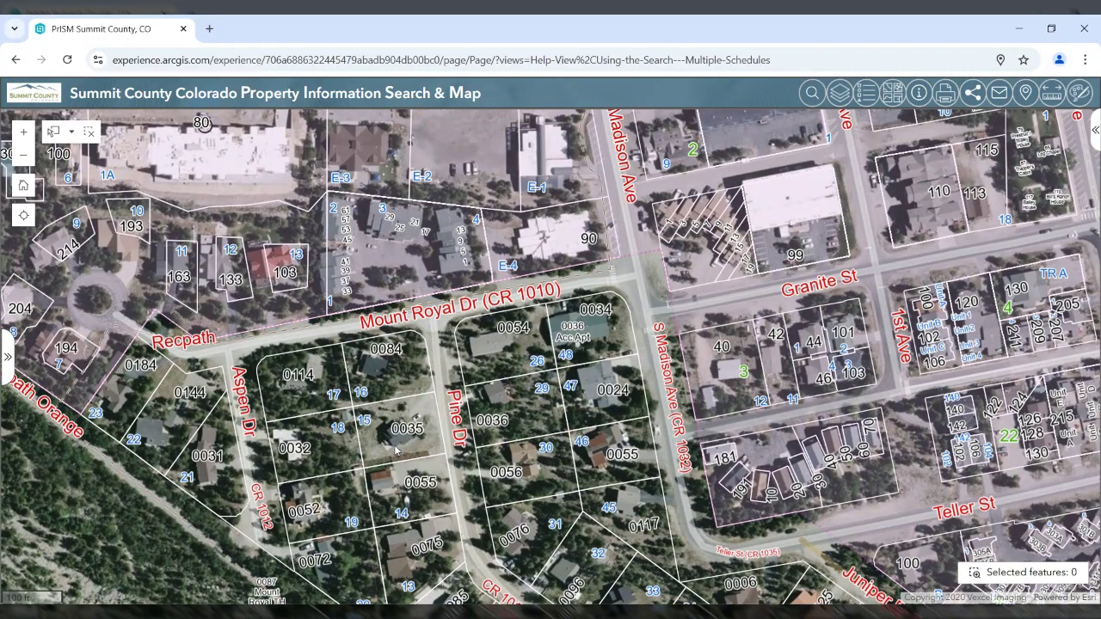
{"action": "left_click", "coordinate": [401, 440]}
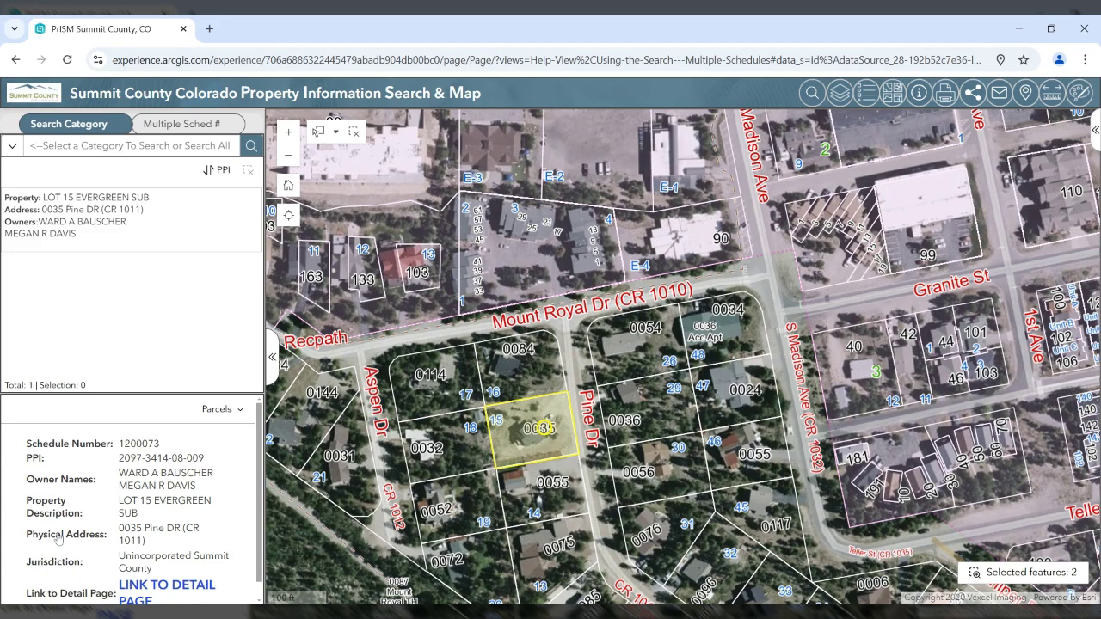
- Review the Lot 15 Evergreen Sub parcel's linked detail page and close it to return to the map
{"action": "scroll", "coordinate": [69, 570], "scroll_direction": "down", "scroll_amount": 1}
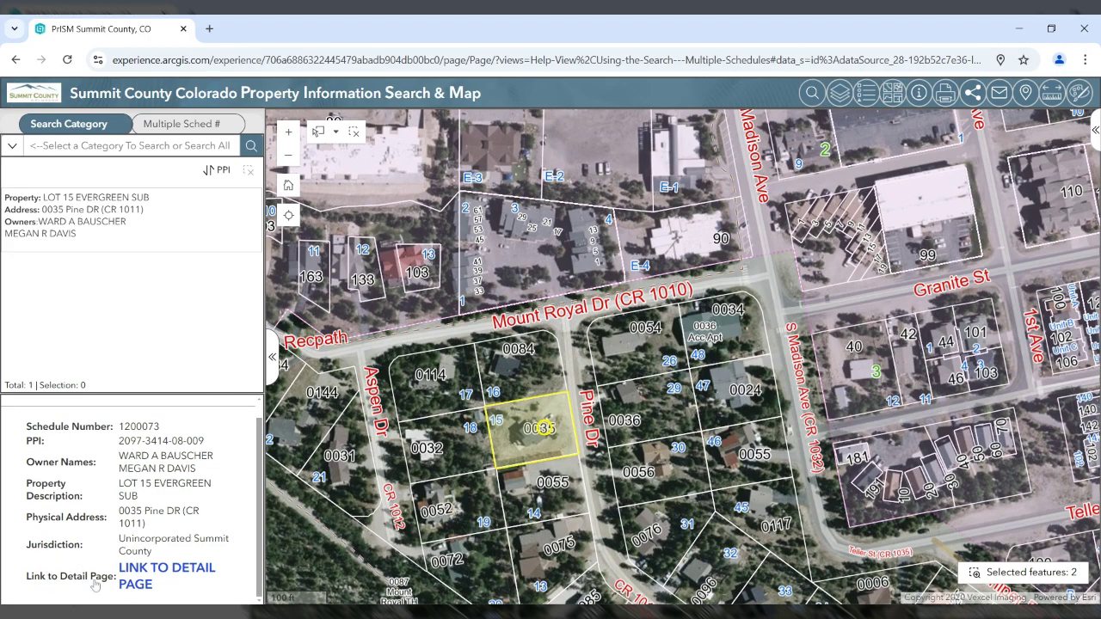
{"action": "left_click", "coordinate": [175, 574]}
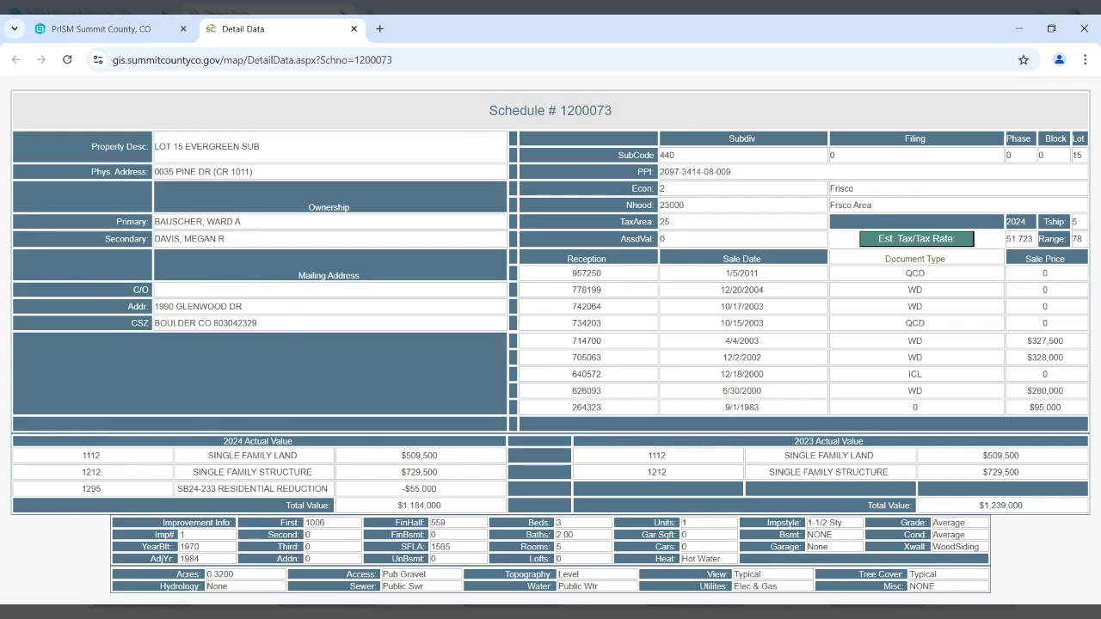
{"action": "left_click", "coordinate": [354, 28]}
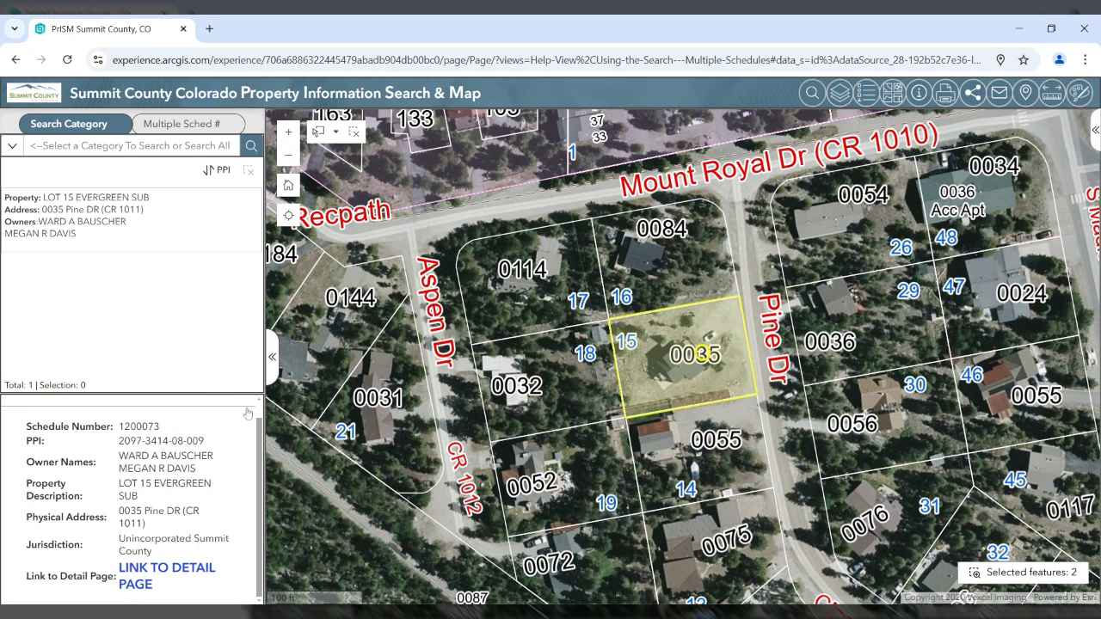
- Select the Lot 7 Evergreen Sub parcel, which has an accessory apartment, farther southeast along Pine Dr
{"action": "left_click_drag", "start_coordinate": [583, 496], "coordinate": [438, 325]}
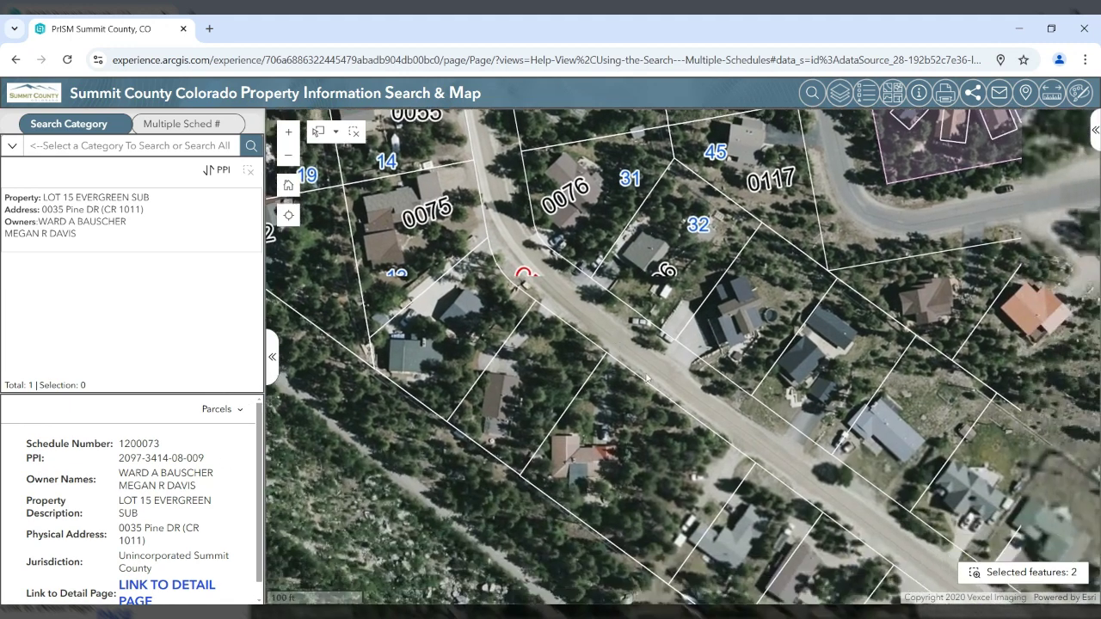
{"action": "scroll", "coordinate": [484, 256], "scroll_direction": "up", "scroll_amount": 2}
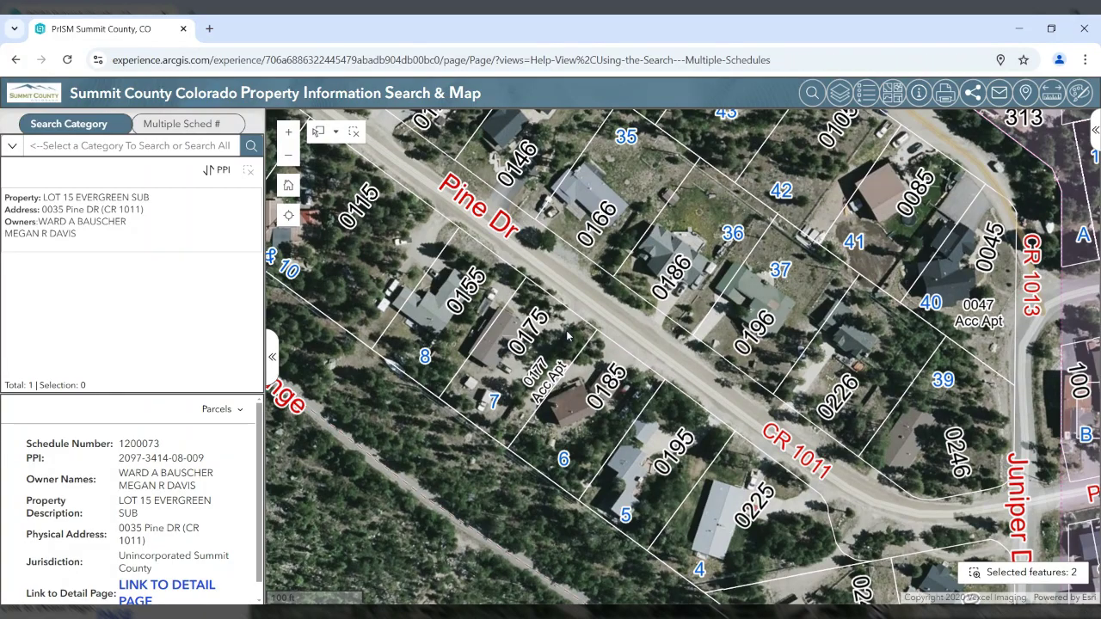
{"action": "left_click", "coordinate": [539, 374]}
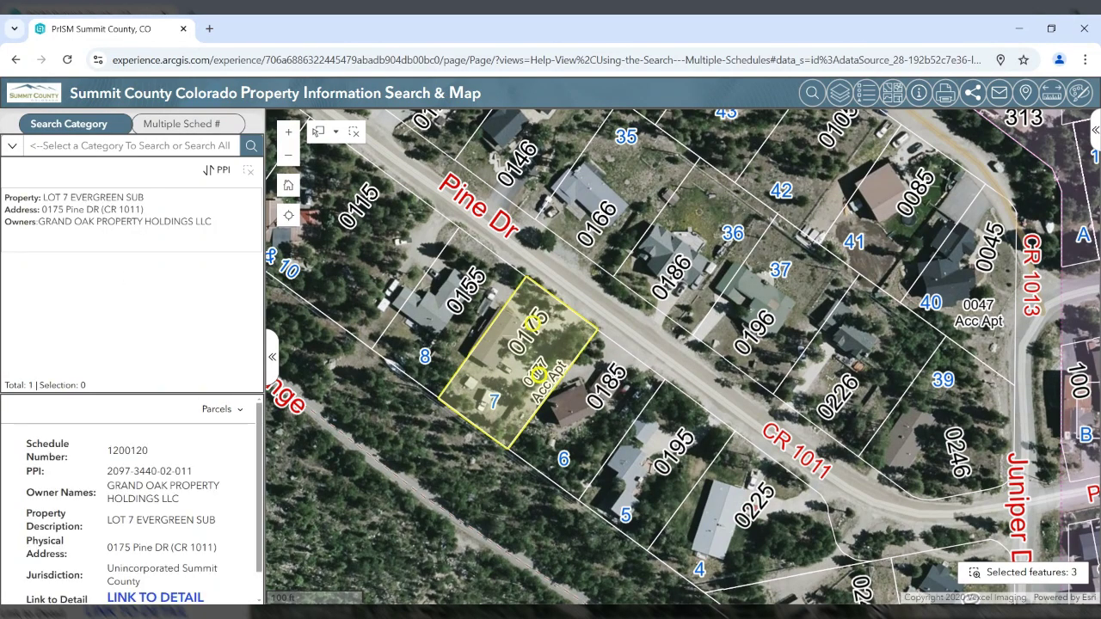
- Switch the Lot 7 feature information from Parcels to Addresses and view the second address record
{"action": "left_click", "coordinate": [240, 413]}
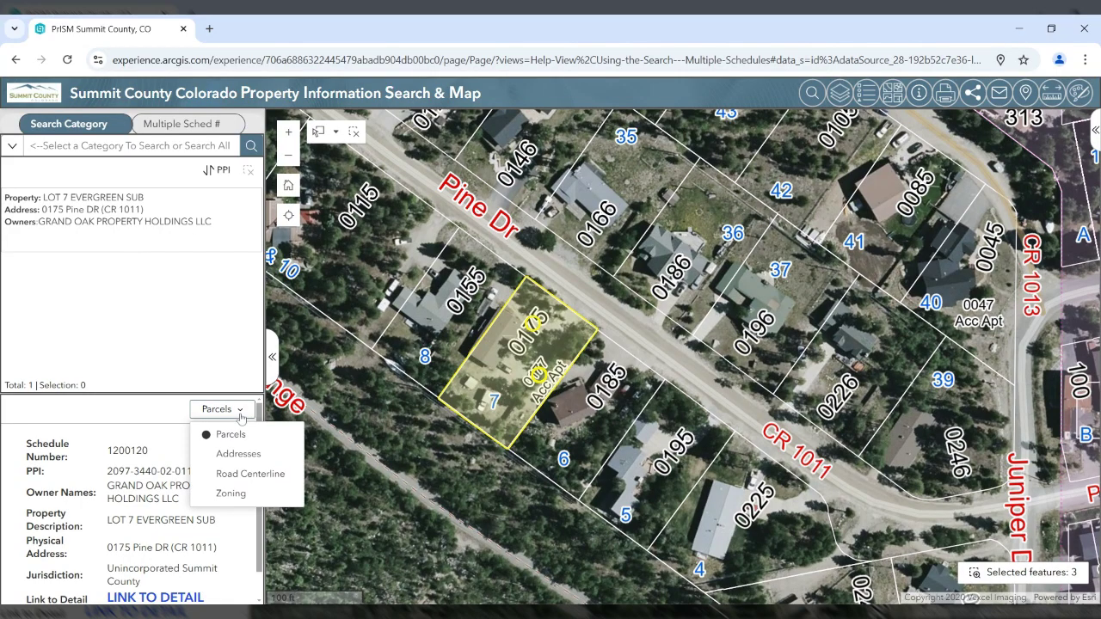
{"action": "left_click", "coordinate": [233, 454]}
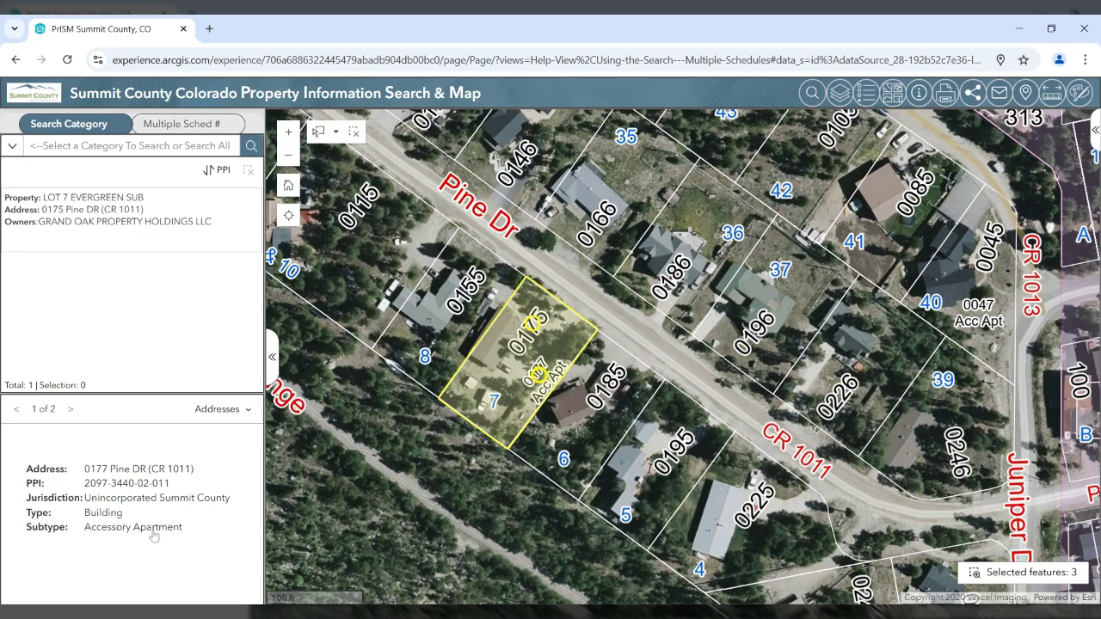
{"action": "left_click", "coordinate": [70, 409]}
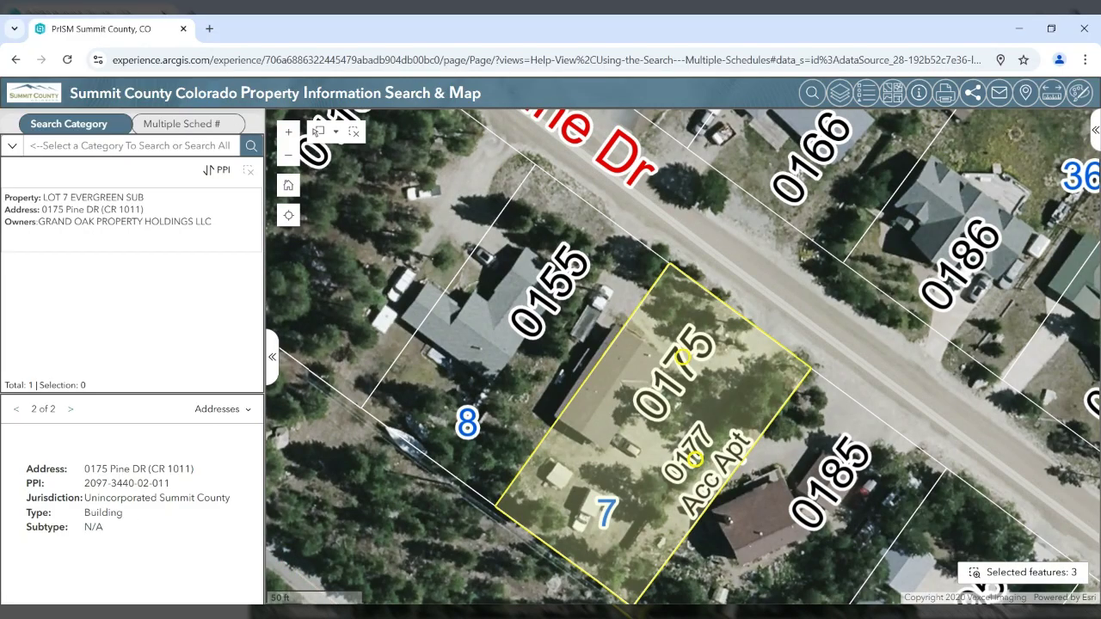
- Select the Ten Mile Creek Condo property between S 2nd Ave and S 3rd Ave on the map
{"action": "scroll", "coordinate": [592, 391], "scroll_direction": "down", "scroll_amount": 2}
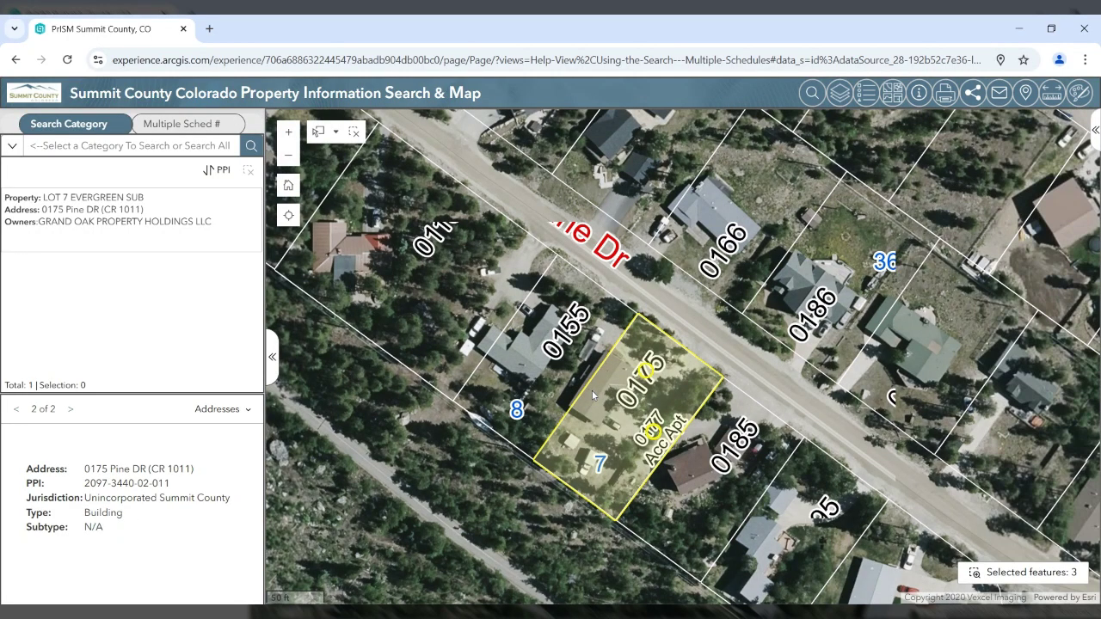
{"action": "scroll", "coordinate": [781, 307], "scroll_direction": "down", "scroll_amount": 2}
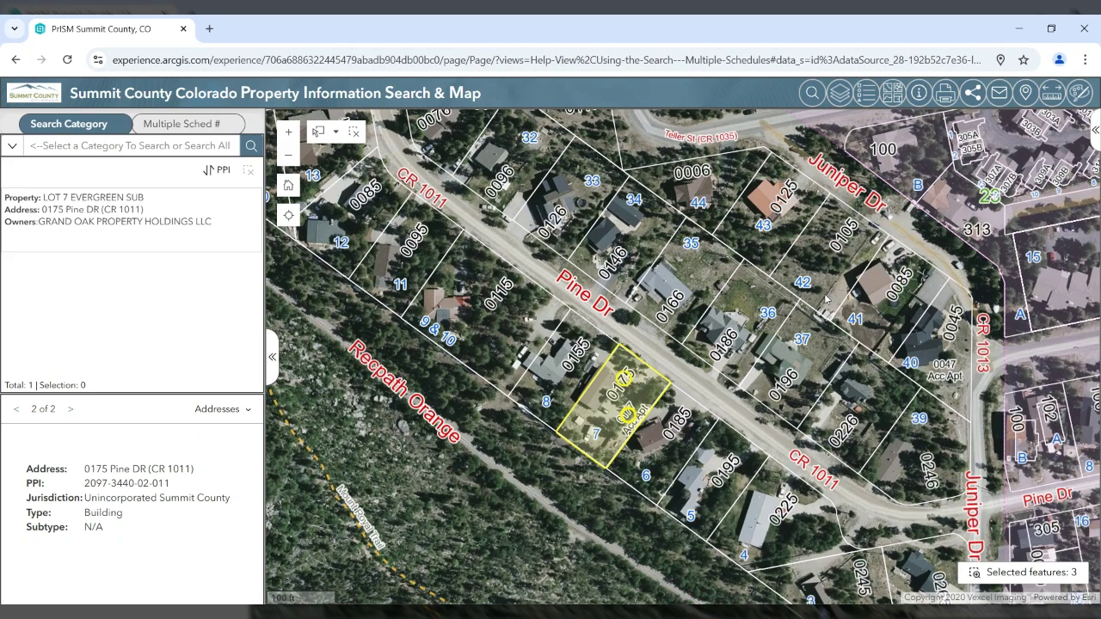
{"action": "scroll", "coordinate": [780, 307], "scroll_direction": "down", "scroll_amount": 2}
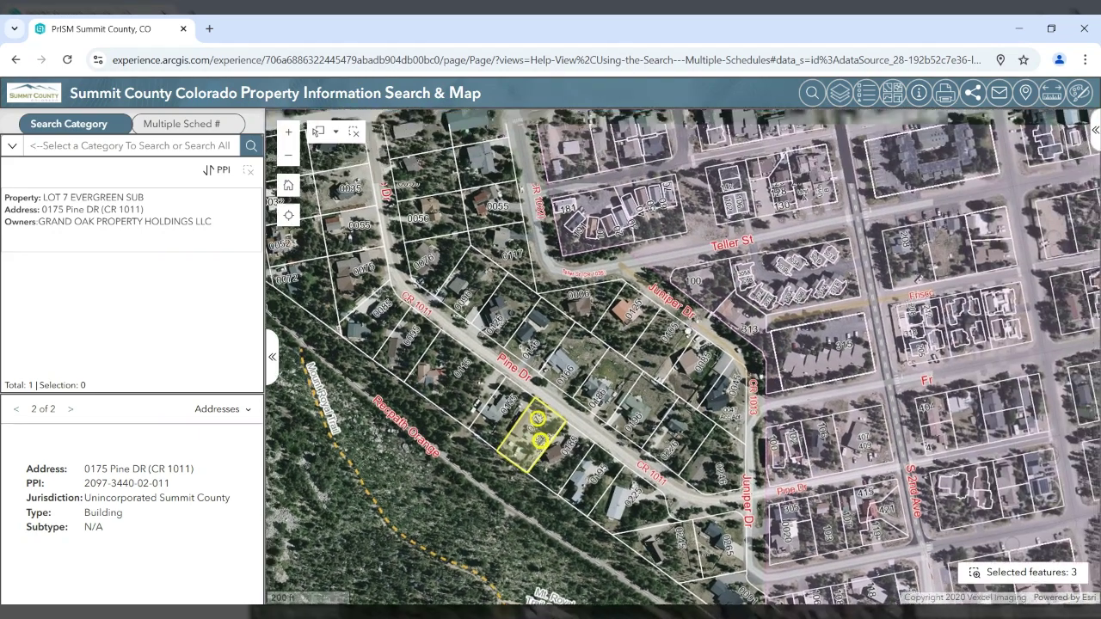
{"action": "left_click_drag", "start_coordinate": [723, 205], "coordinate": [737, 249]}
{"action": "left_click_drag", "start_coordinate": [907, 210], "coordinate": [768, 289]}
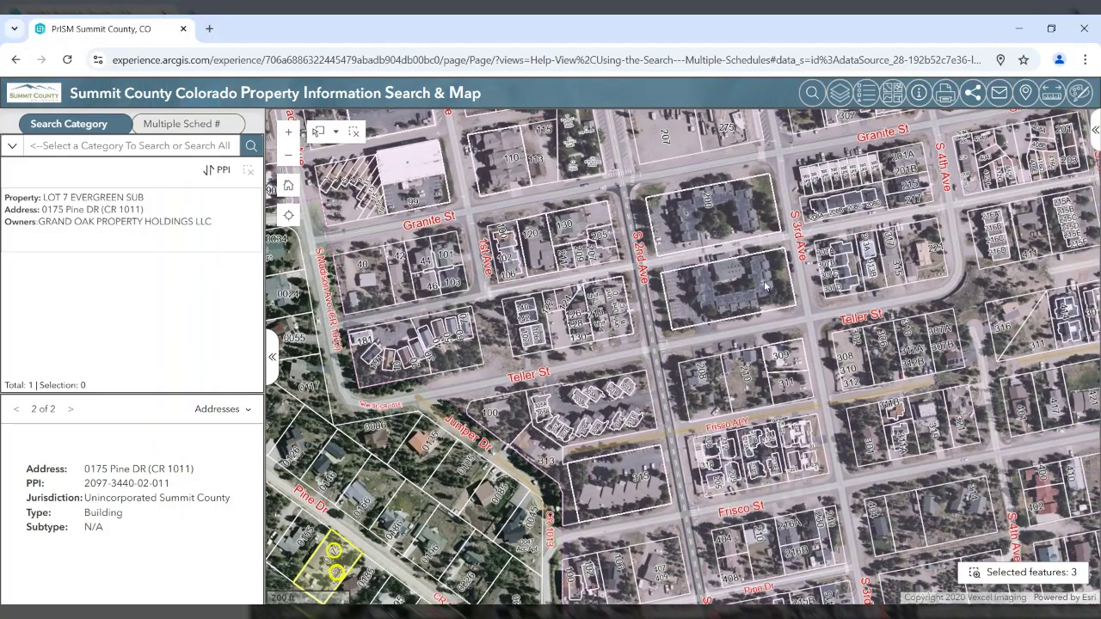
{"action": "left_click", "coordinate": [766, 286]}
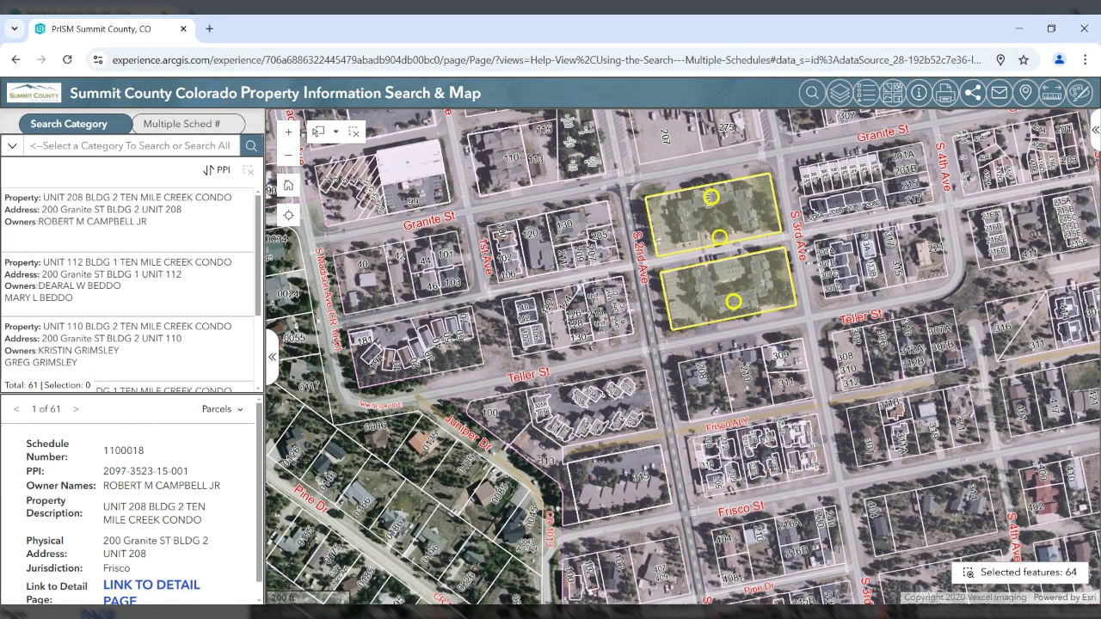
- Select Unit 117 Bldg 1 from the condo results list and show its Parcels information
{"action": "scroll", "coordinate": [138, 298], "scroll_direction": "down", "scroll_amount": 3}
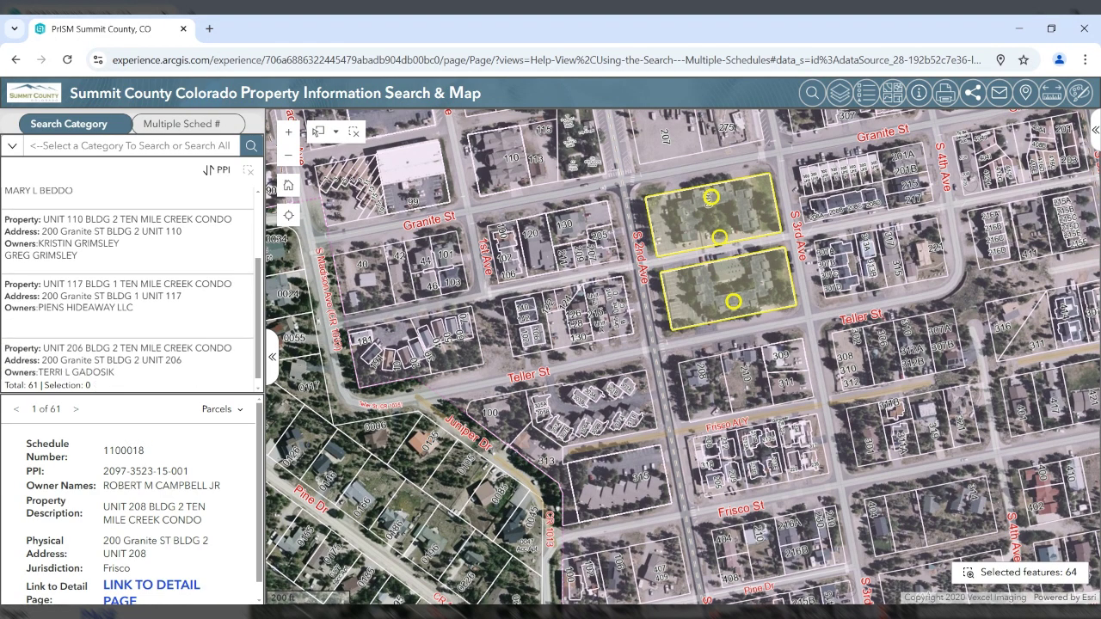
{"action": "scroll", "coordinate": [145, 258], "scroll_direction": "down", "scroll_amount": 5}
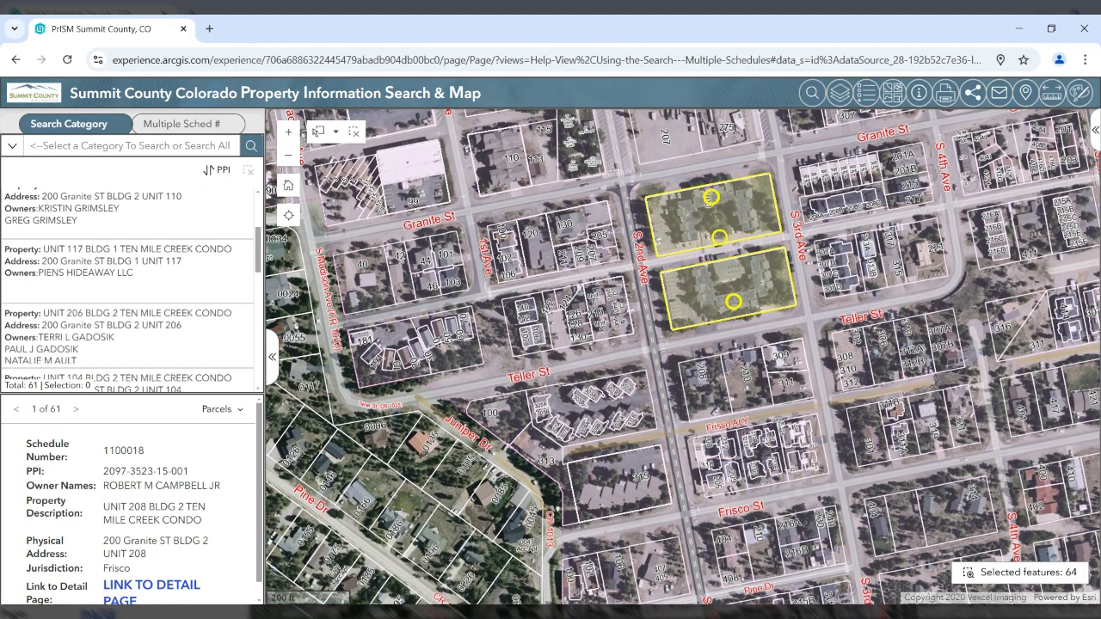
{"action": "left_click", "coordinate": [130, 200]}
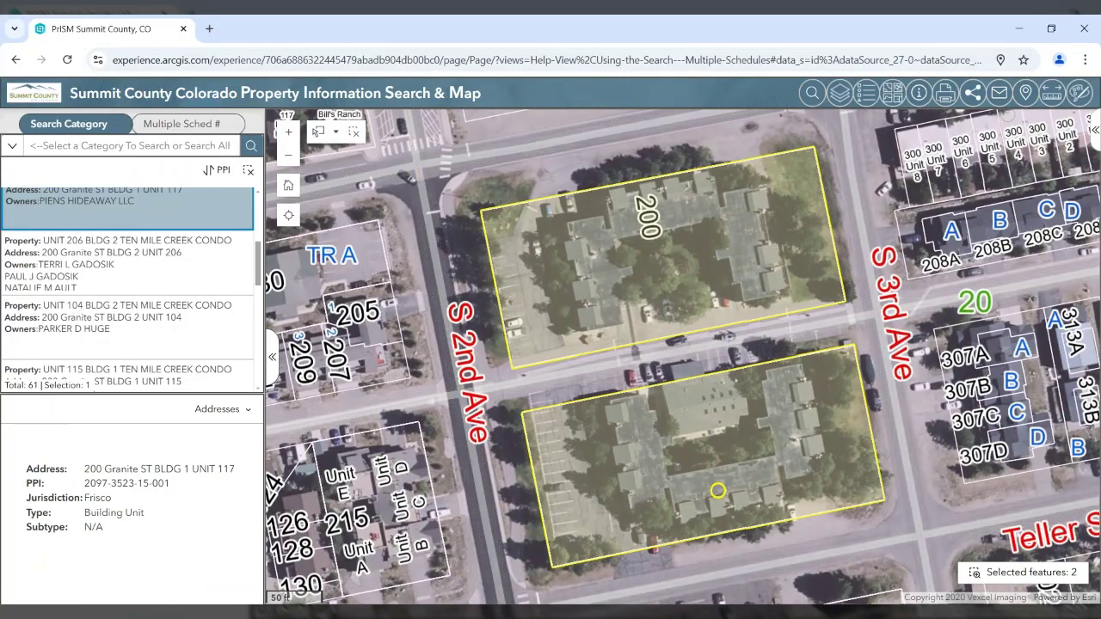
{"action": "left_click", "coordinate": [238, 411]}
{"action": "left_click", "coordinate": [221, 433]}
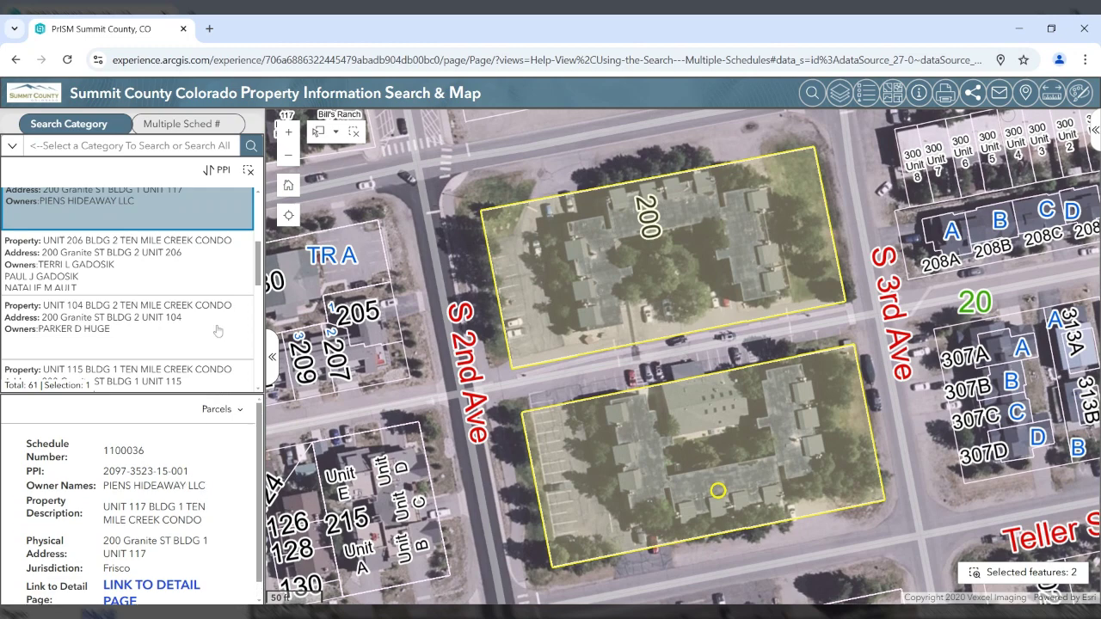
- Clear the single-unit selection and reselect the whole Ten Mile Creek Condo property on the map
{"action": "left_click", "coordinate": [248, 171]}
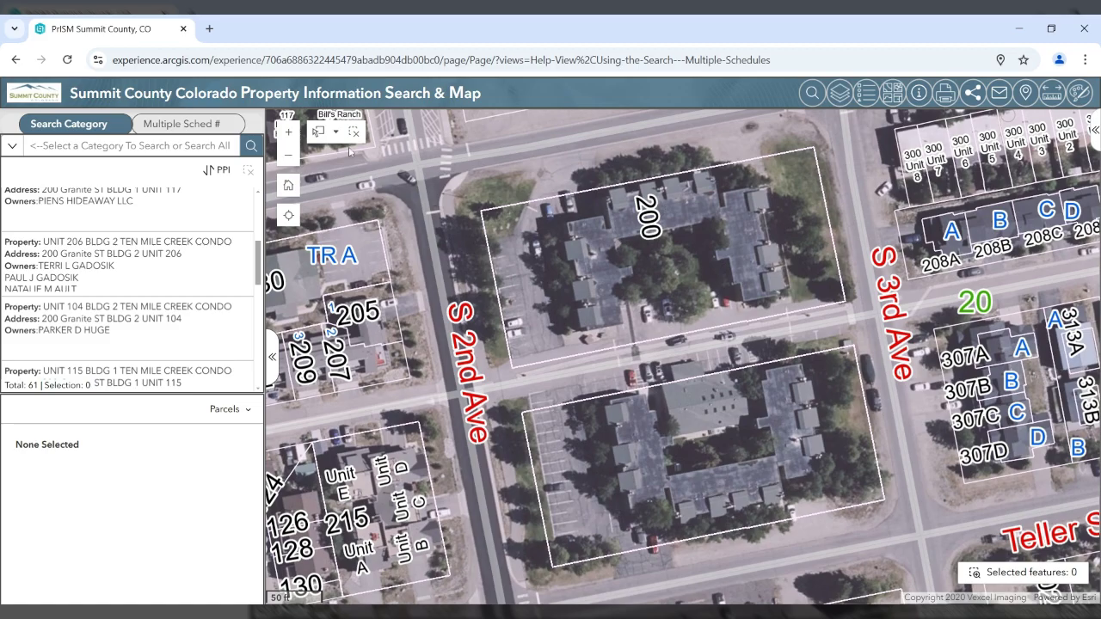
{"action": "left_click", "coordinate": [569, 299]}
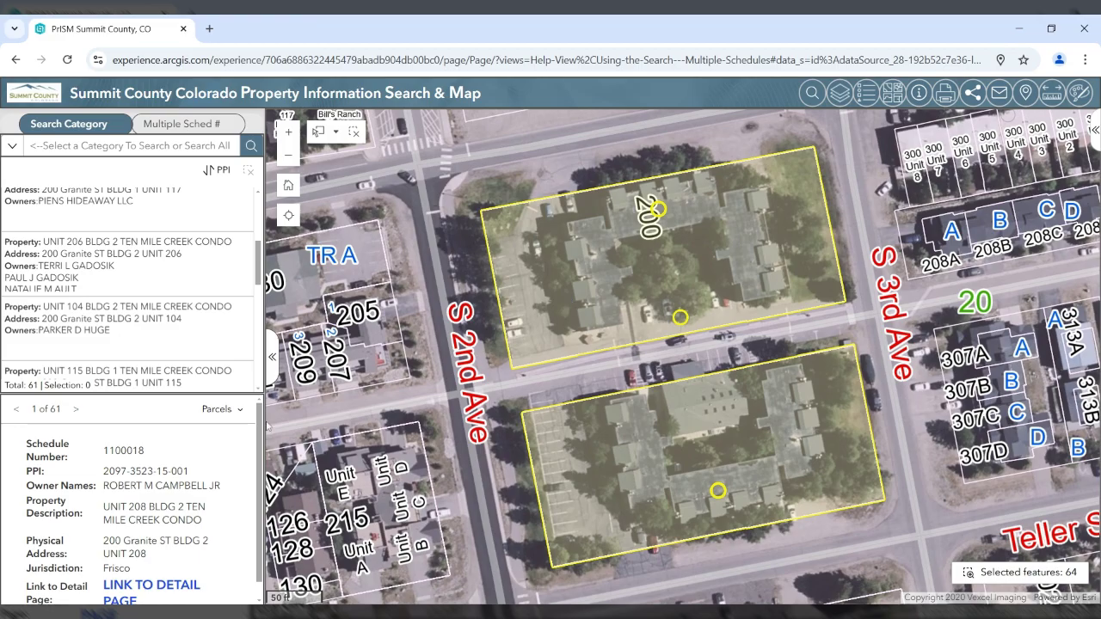
- Page through the Ten Mile Creek Condo parcel records to the sixth unit and clear the map selection
{"action": "left_click", "coordinate": [76, 413]}
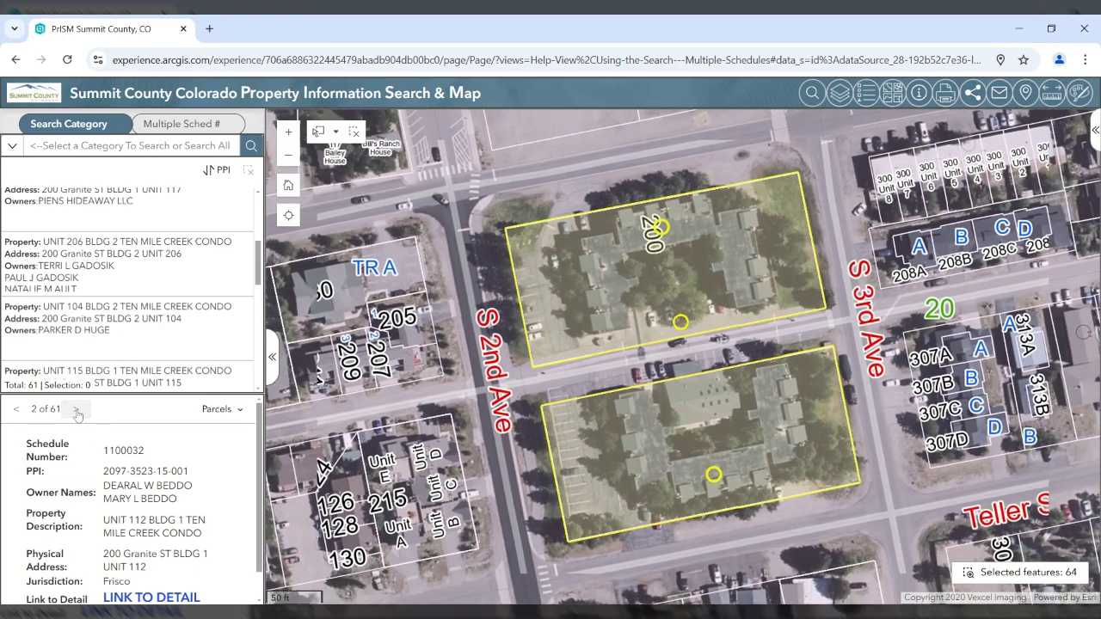
{"action": "left_click", "coordinate": [77, 412]}
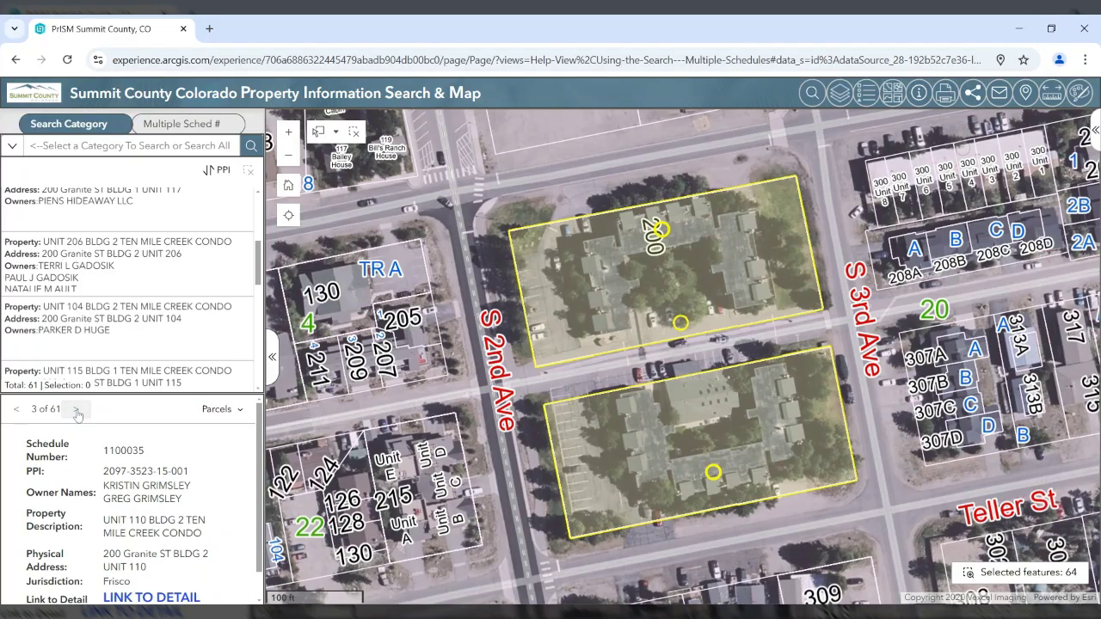
{"action": "left_click", "coordinate": [77, 412]}
{"action": "left_click", "coordinate": [77, 412]}
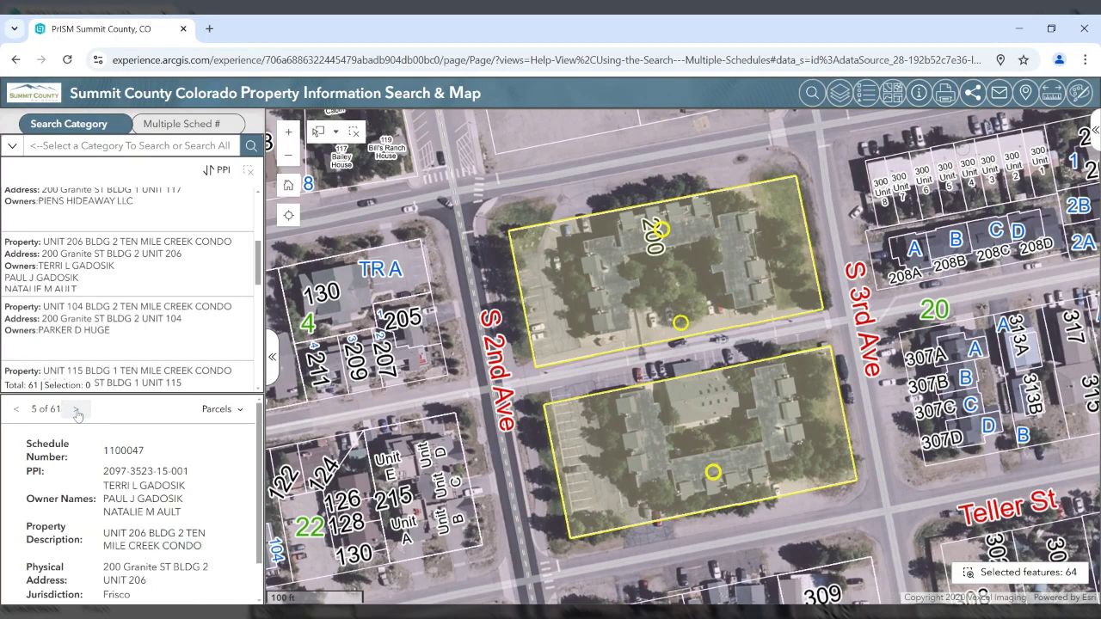
{"action": "left_click", "coordinate": [76, 412]}
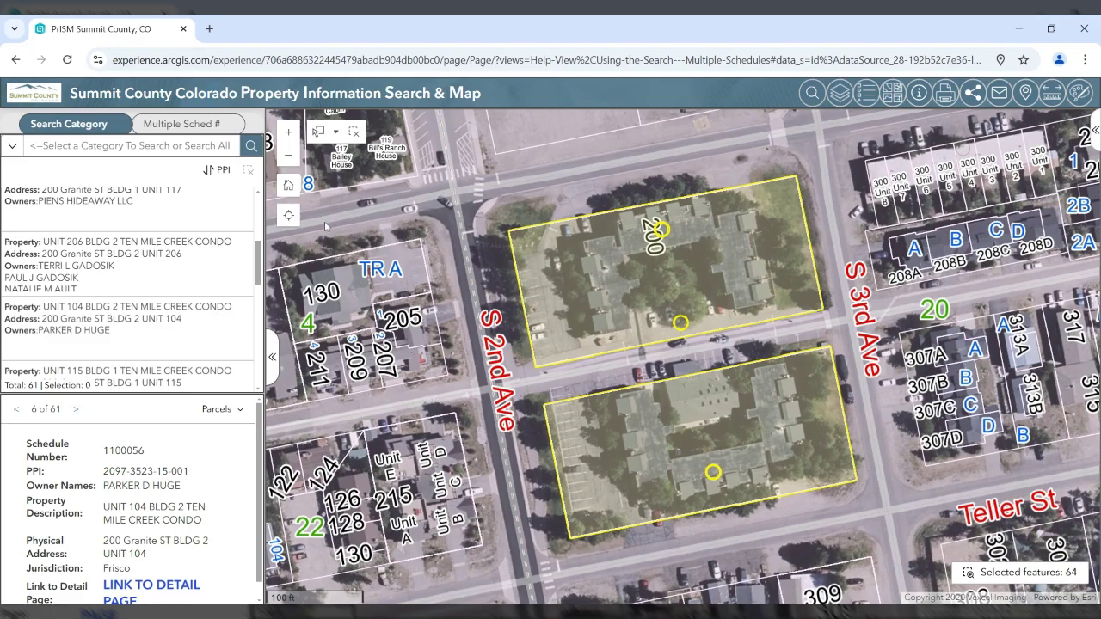
{"action": "left_click", "coordinate": [354, 133]}
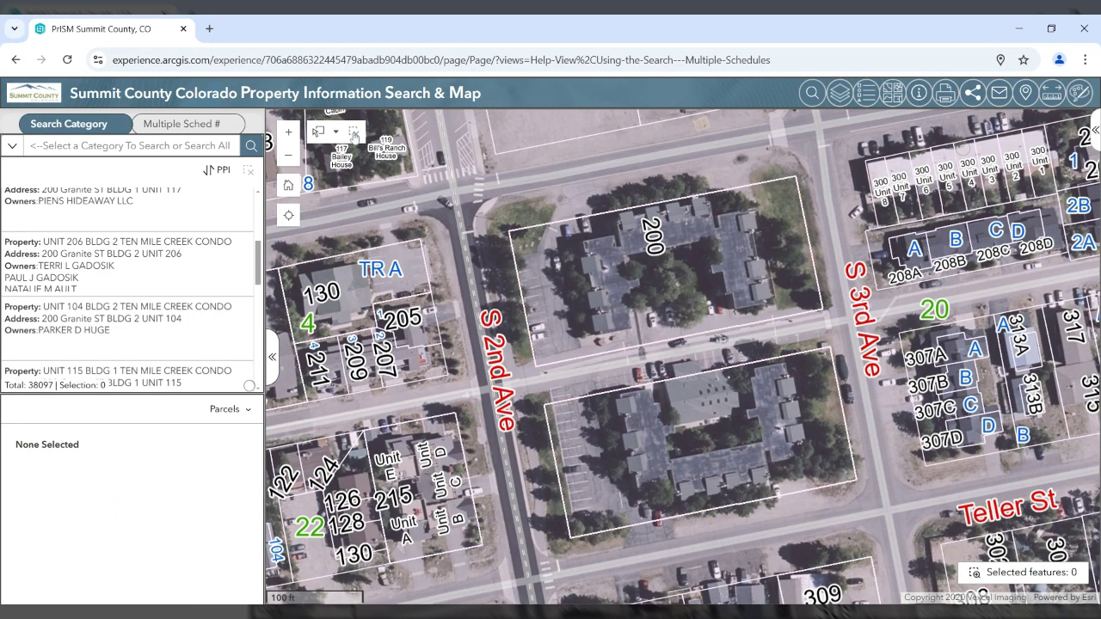
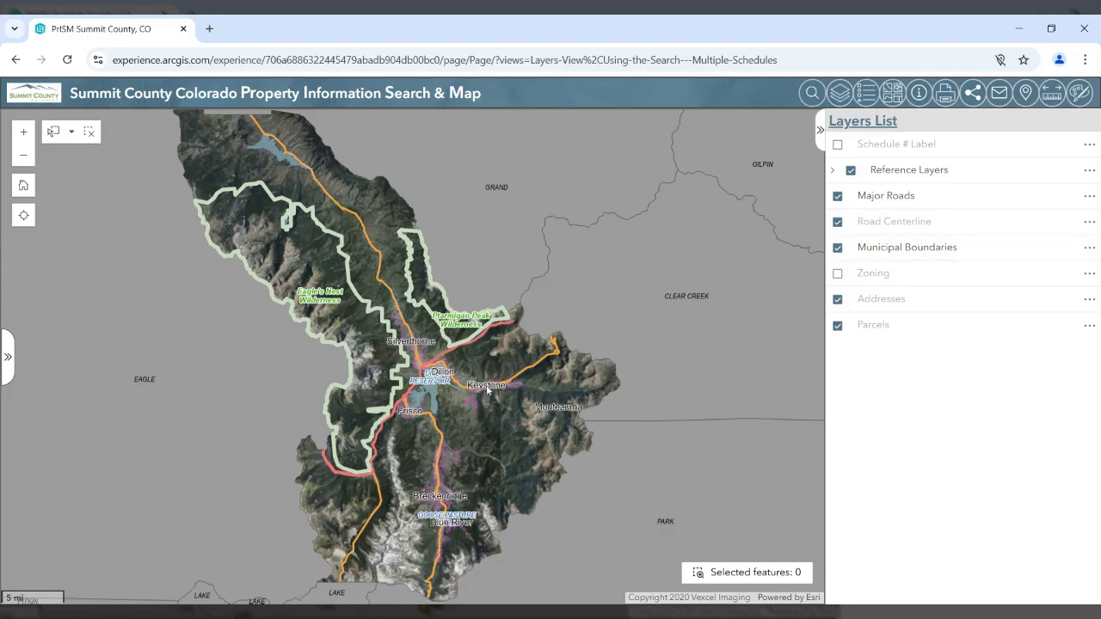
- Check what the Parcels and Municipal Boundaries layers show near Keystone by turning each off and back on
{"action": "scroll", "coordinate": [487, 390], "scroll_direction": "up", "scroll_amount": 2}
{"action": "scroll", "coordinate": [487, 390], "scroll_direction": "up", "scroll_amount": 4}
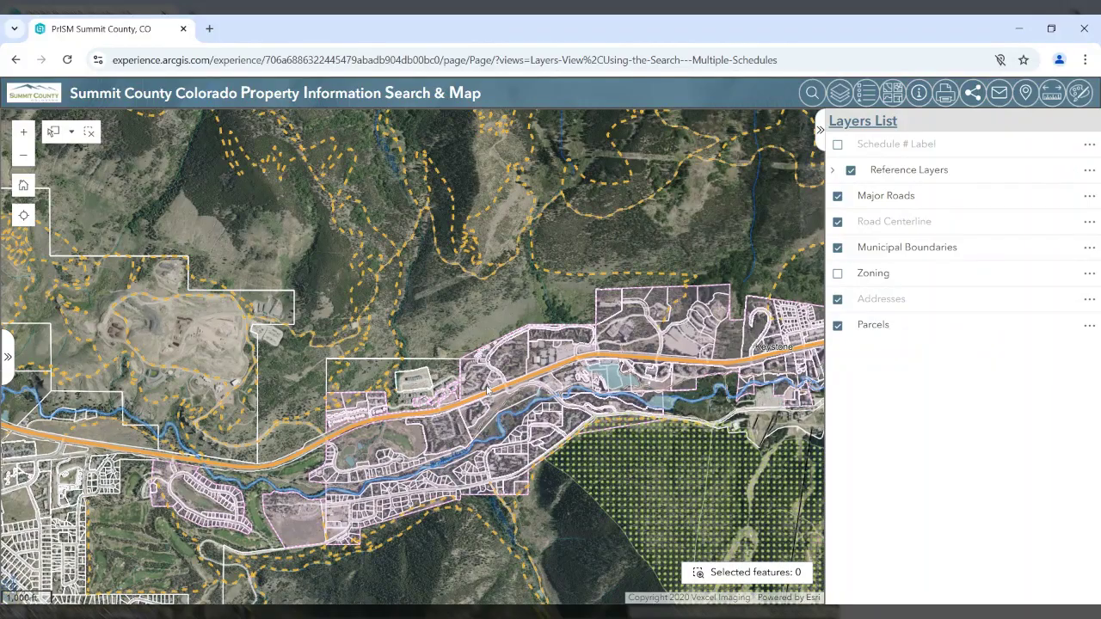
{"action": "scroll", "coordinate": [487, 391], "scroll_direction": "up", "scroll_amount": 1}
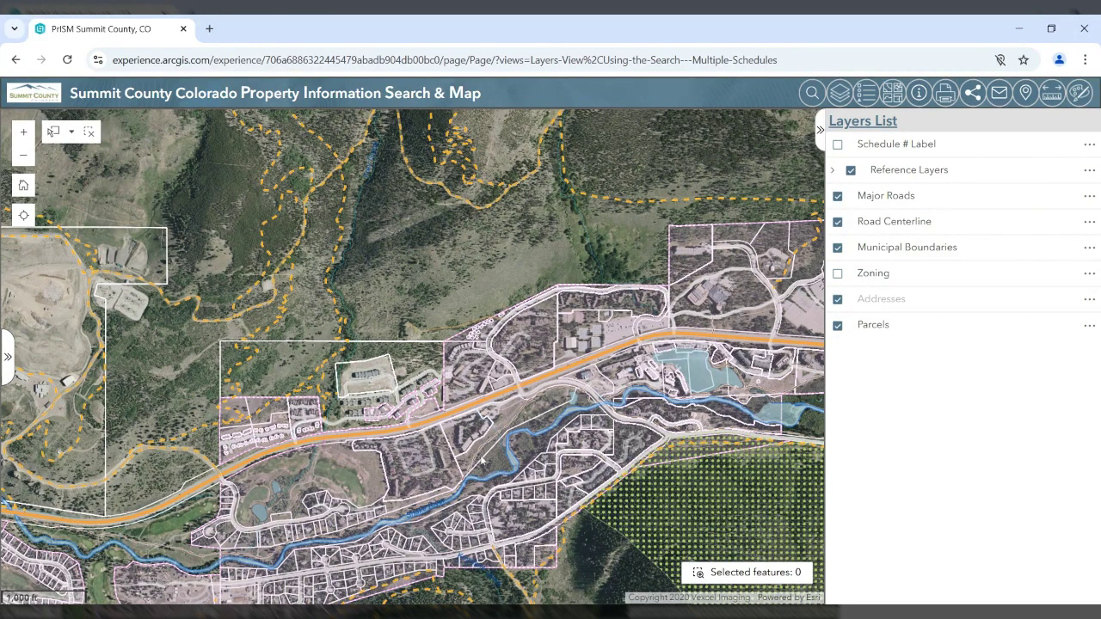
{"action": "scroll", "coordinate": [488, 479], "scroll_direction": "up", "scroll_amount": 2}
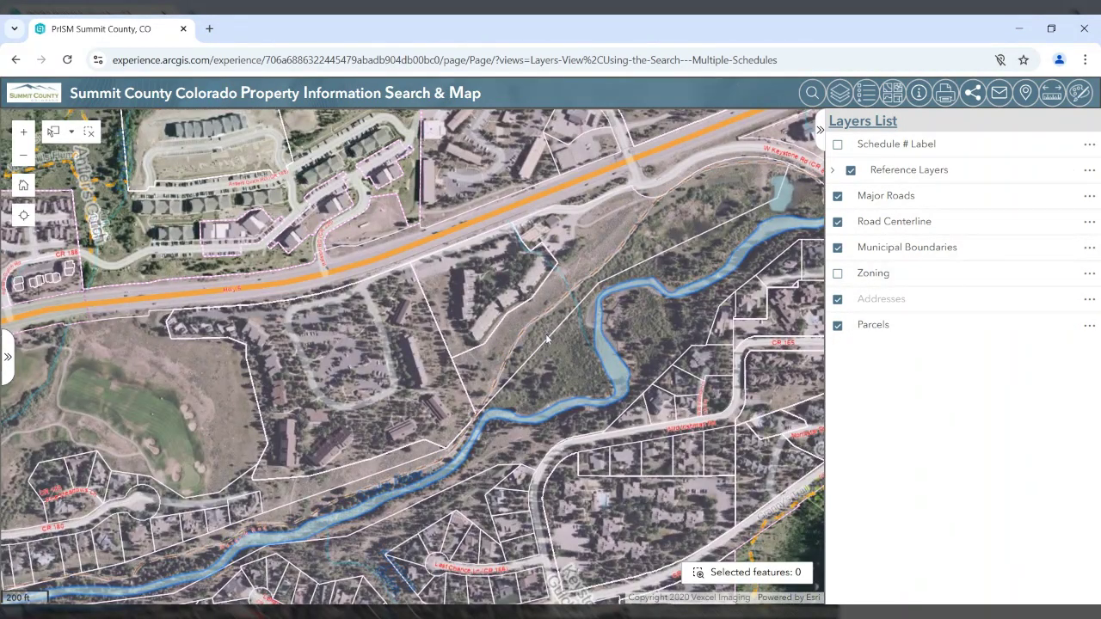
{"action": "scroll", "coordinate": [548, 340], "scroll_direction": "up", "scroll_amount": 1}
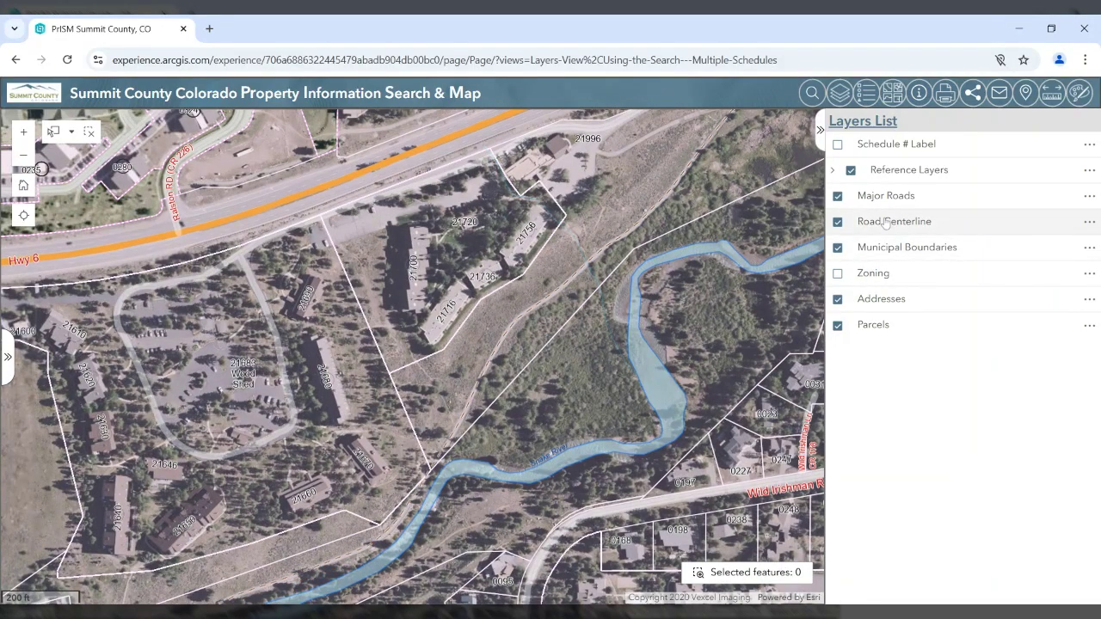
{"action": "left_click", "coordinate": [838, 327]}
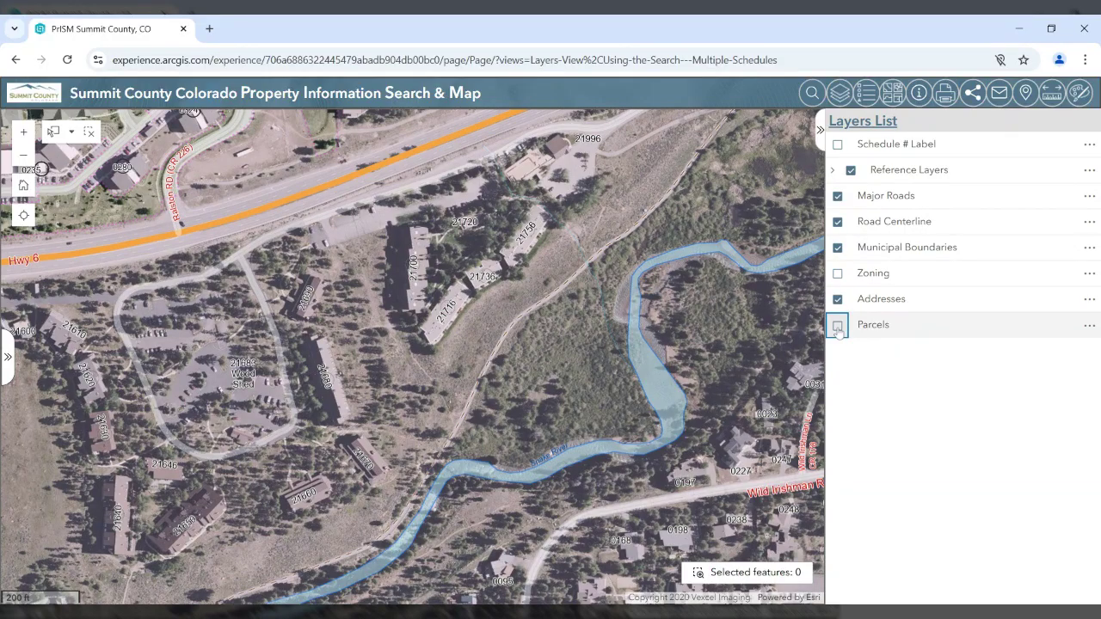
{"action": "left_click", "coordinate": [838, 326]}
{"action": "left_click", "coordinate": [838, 247]}
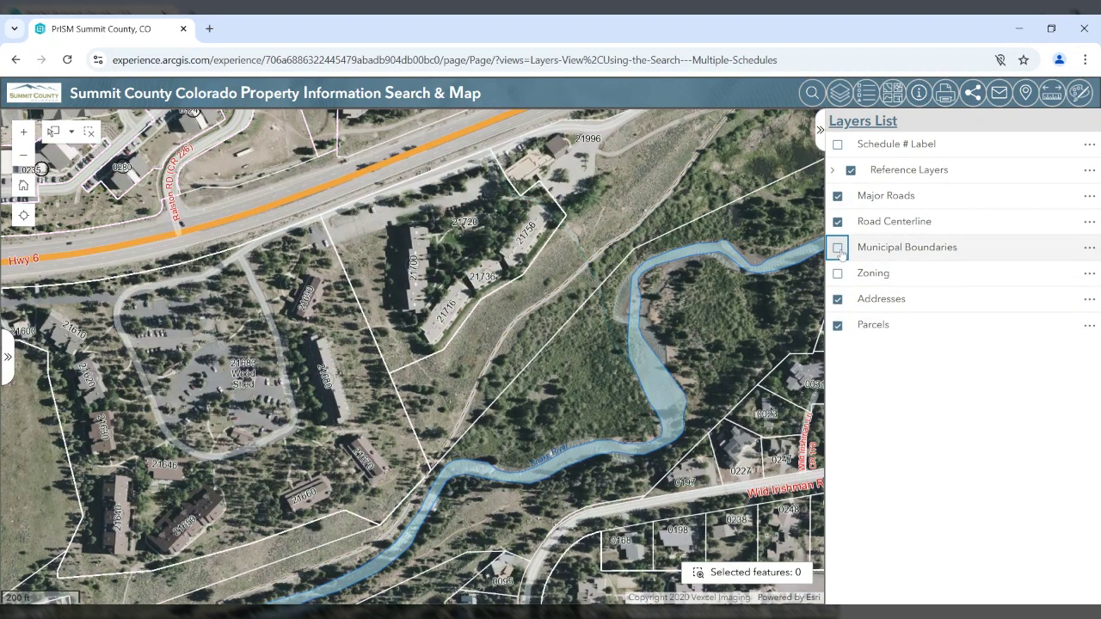
{"action": "left_click", "coordinate": [838, 247]}
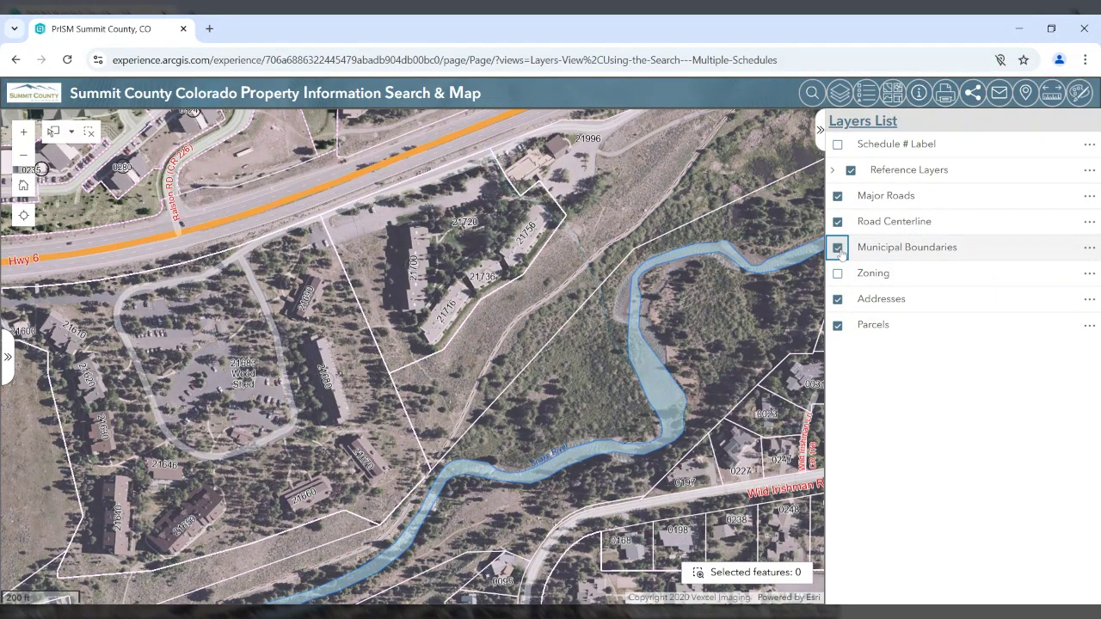
- Review the sublayers under Reference Layers and turn on the Zoning layer for the Keystone area
{"action": "left_click", "coordinate": [835, 170]}
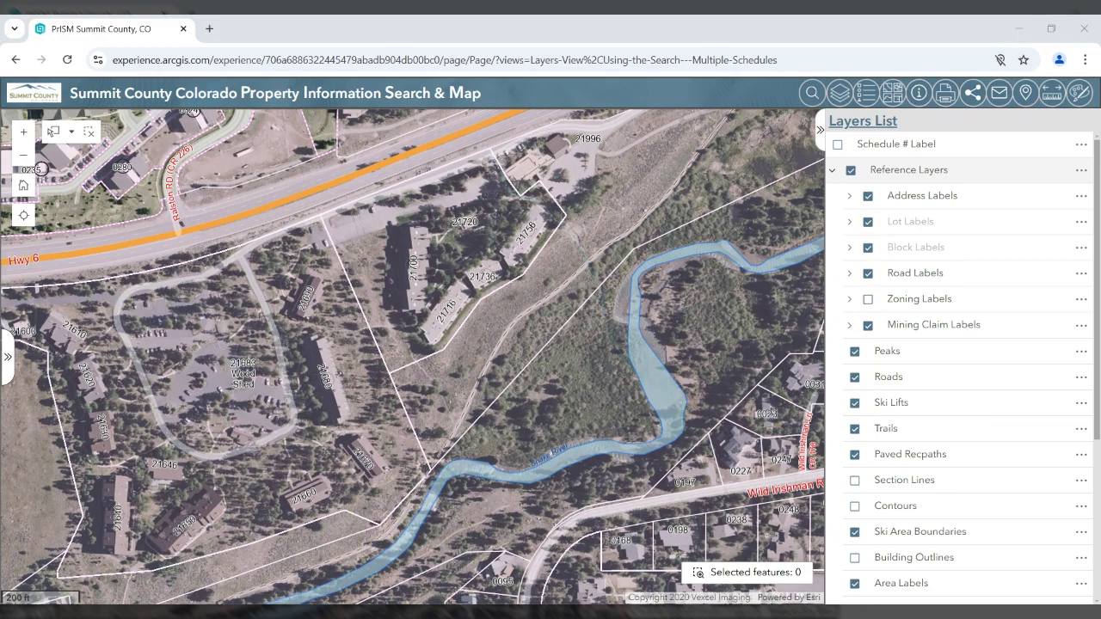
{"action": "left_click", "coordinate": [833, 171]}
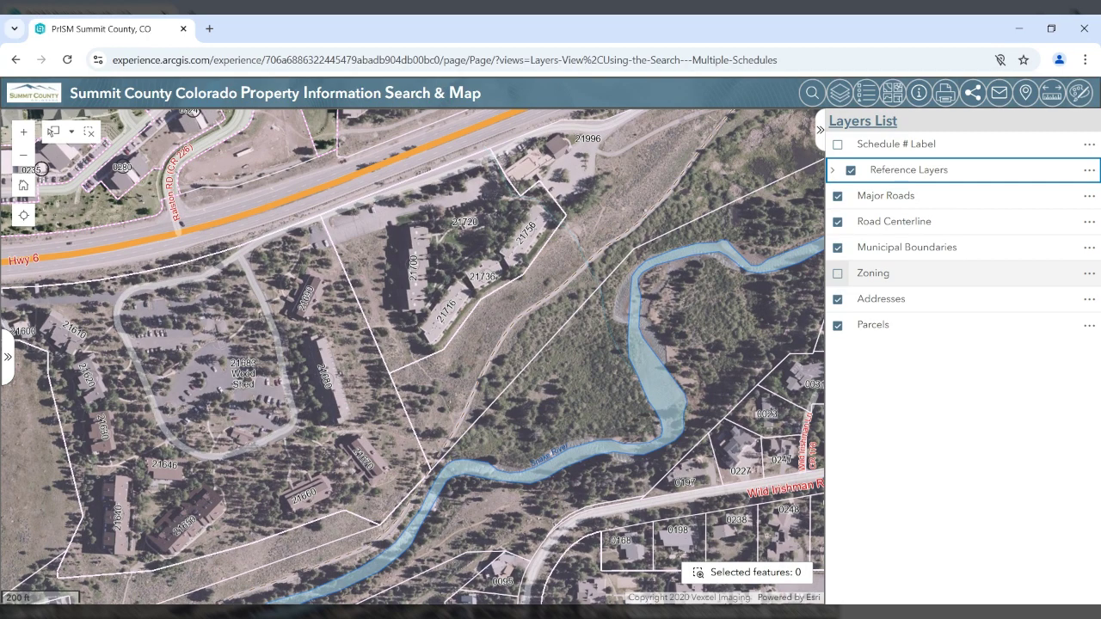
{"action": "left_click", "coordinate": [838, 274]}
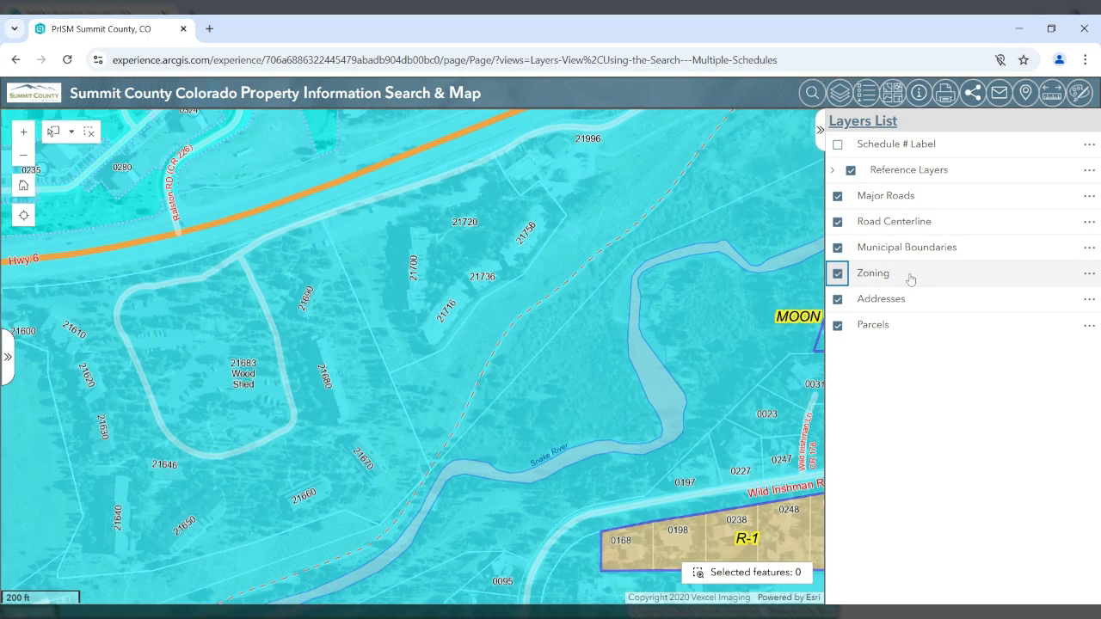
{"action": "scroll", "coordinate": [510, 316], "scroll_direction": "down", "scroll_amount": 2}
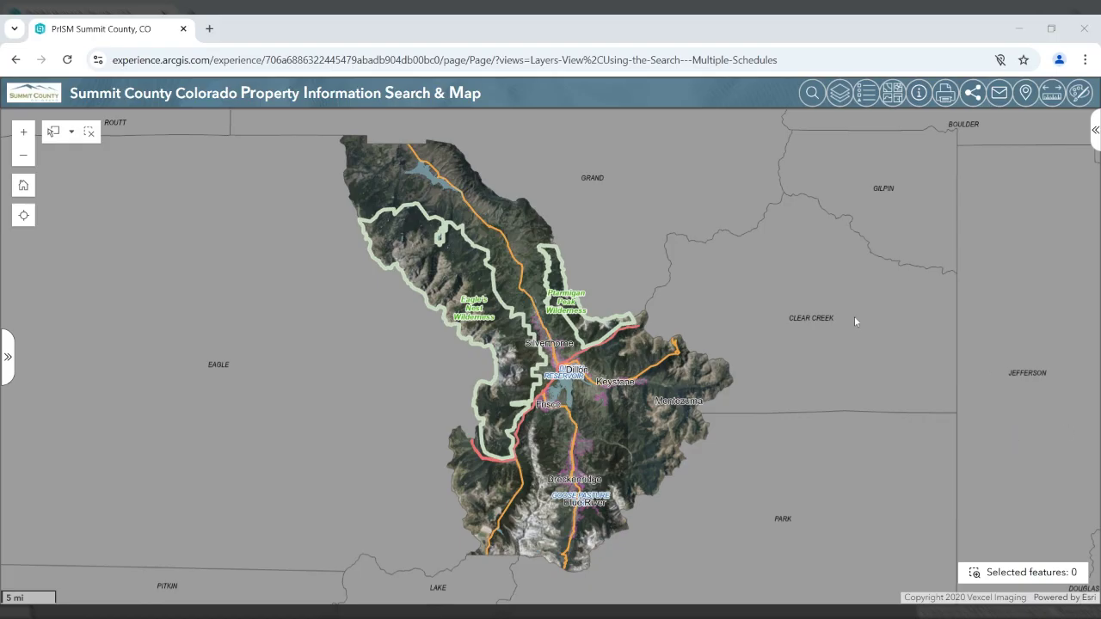
- Open the map legend and read through its symbols with the map at the Dillon Reservoir area
{"action": "left_click", "coordinate": [867, 94]}
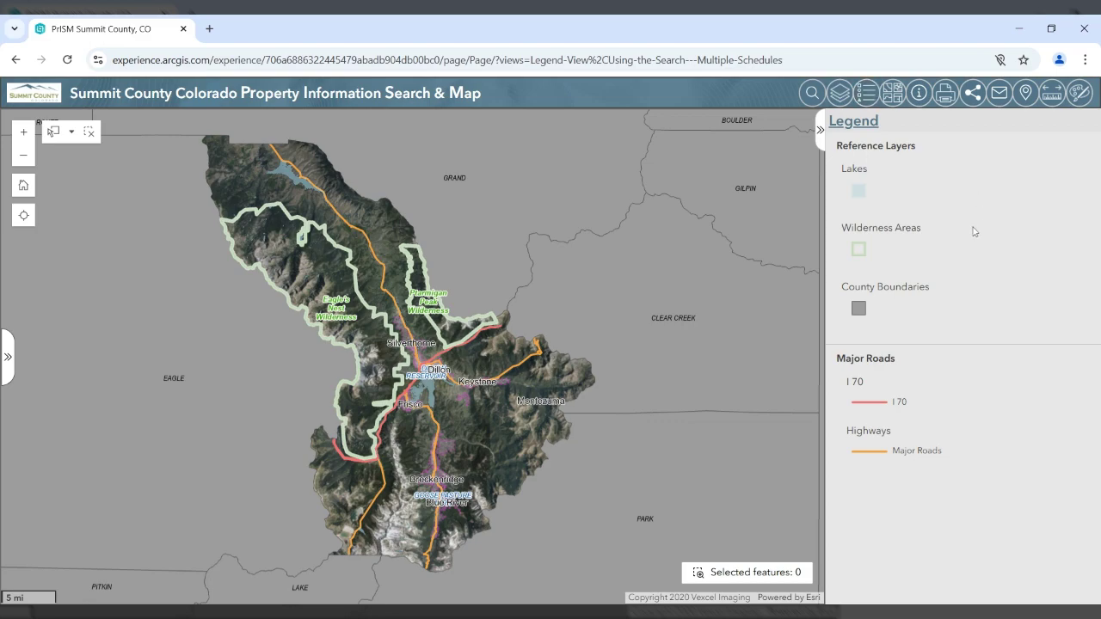
{"action": "scroll", "coordinate": [462, 388], "scroll_direction": "up", "scroll_amount": 2}
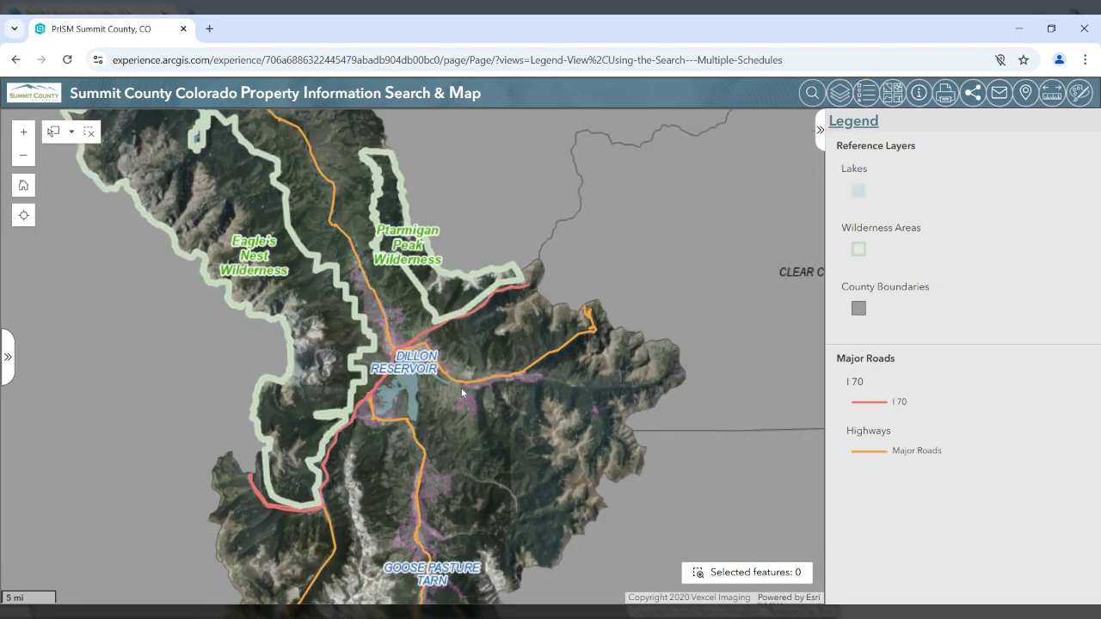
{"action": "scroll", "coordinate": [466, 387], "scroll_direction": "up", "scroll_amount": 4}
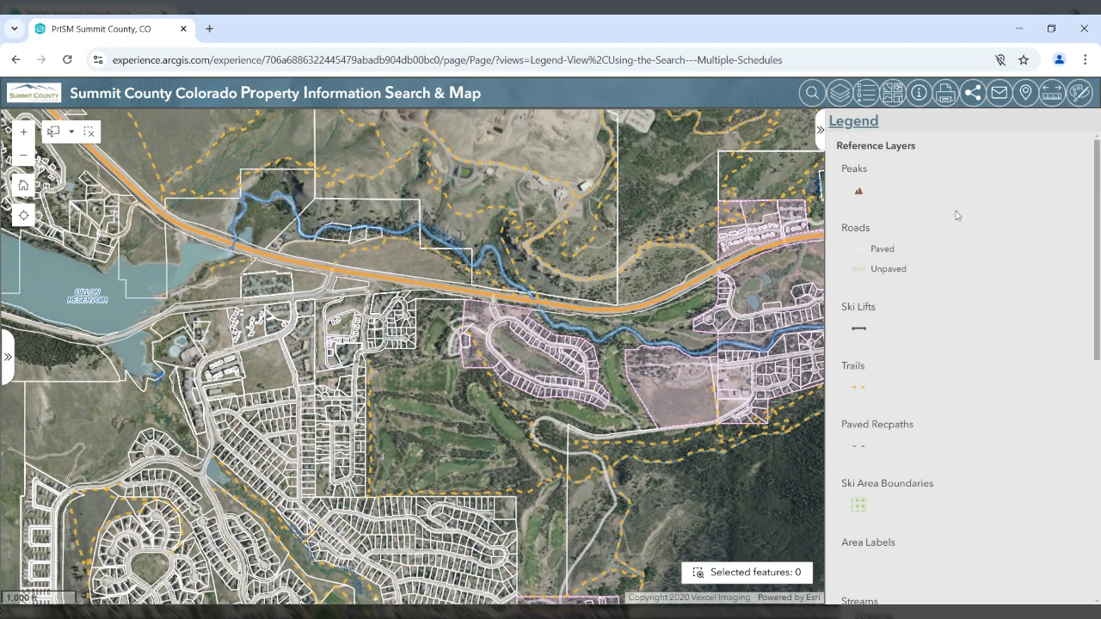
{"action": "scroll", "coordinate": [963, 398], "scroll_direction": "down", "scroll_amount": 5}
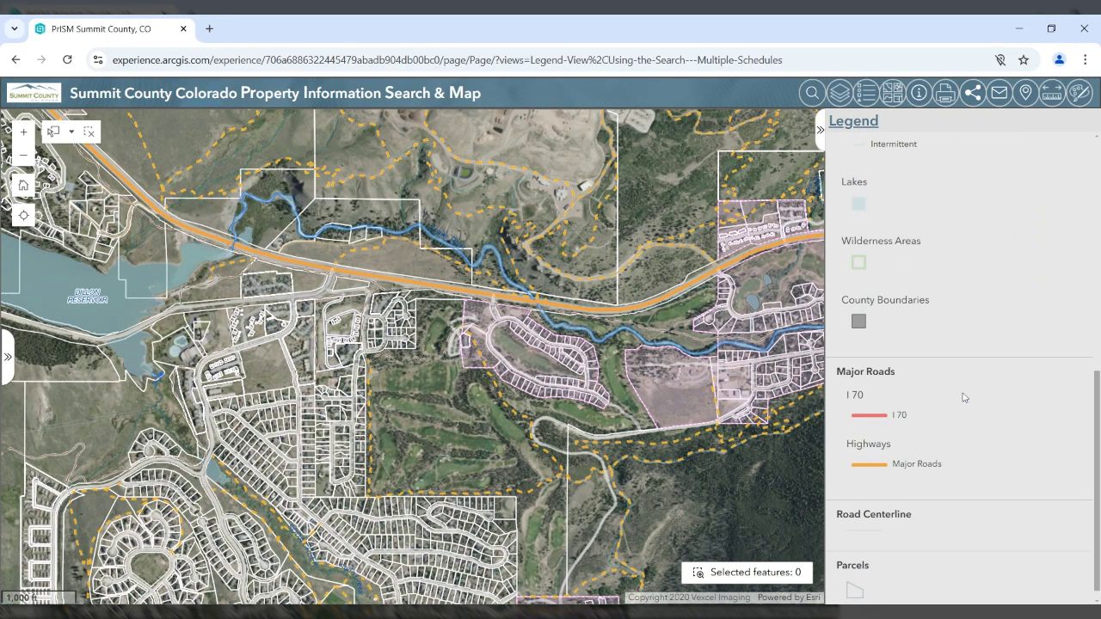
{"action": "scroll", "coordinate": [964, 397], "scroll_direction": "up", "scroll_amount": 6}
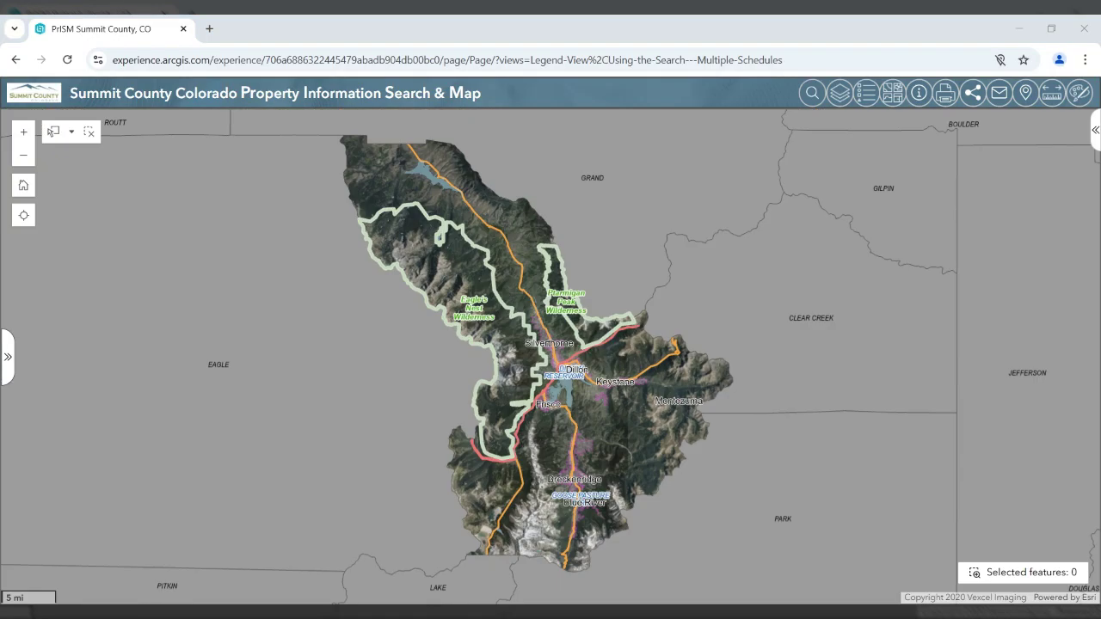
- Change the basemap at building 490 to Imagery with Labels, to Light Gray Canvas, and to OpenStreetMap
{"action": "left_click", "coordinate": [892, 93]}
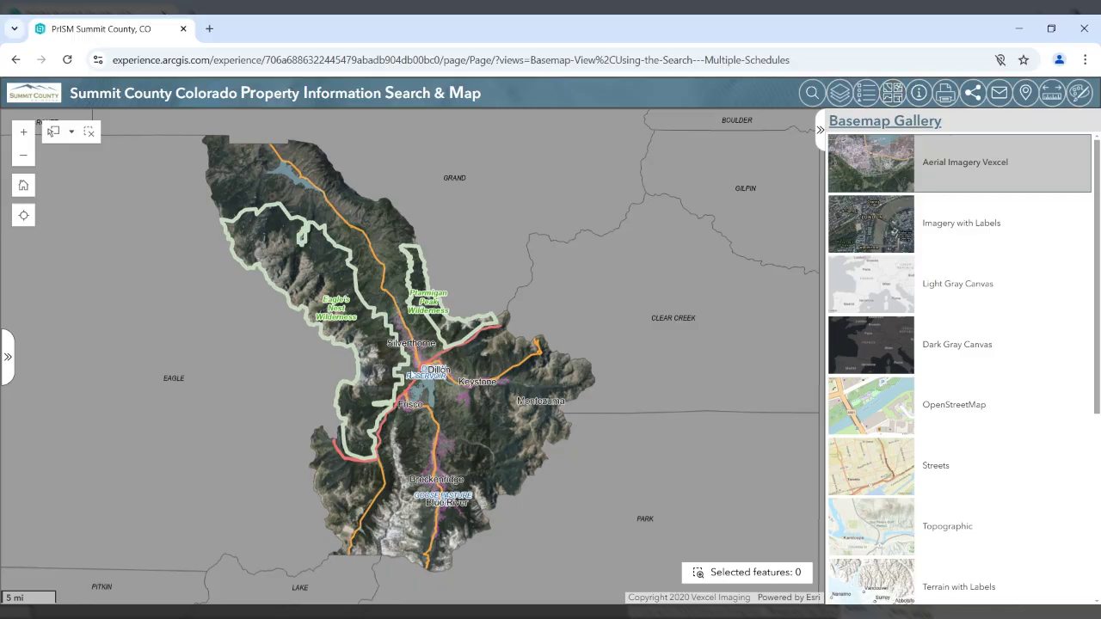
{"action": "scroll", "coordinate": [415, 370], "scroll_direction": "up", "scroll_amount": 5}
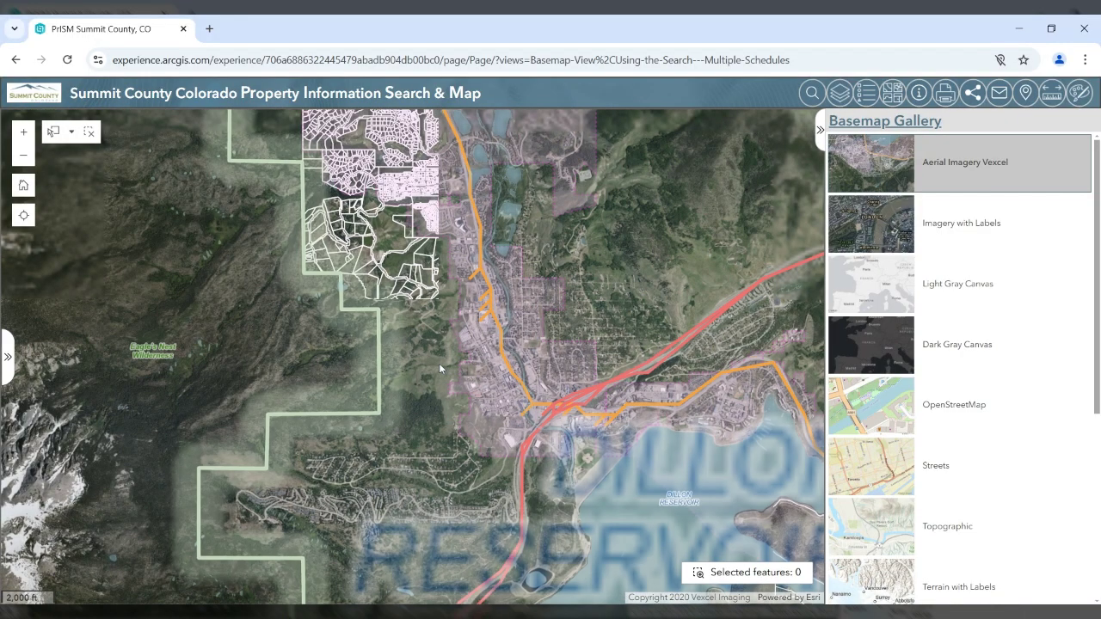
{"action": "scroll", "coordinate": [439, 369], "scroll_direction": "up", "scroll_amount": 1}
{"action": "scroll", "coordinate": [691, 365], "scroll_direction": "up", "scroll_amount": 1}
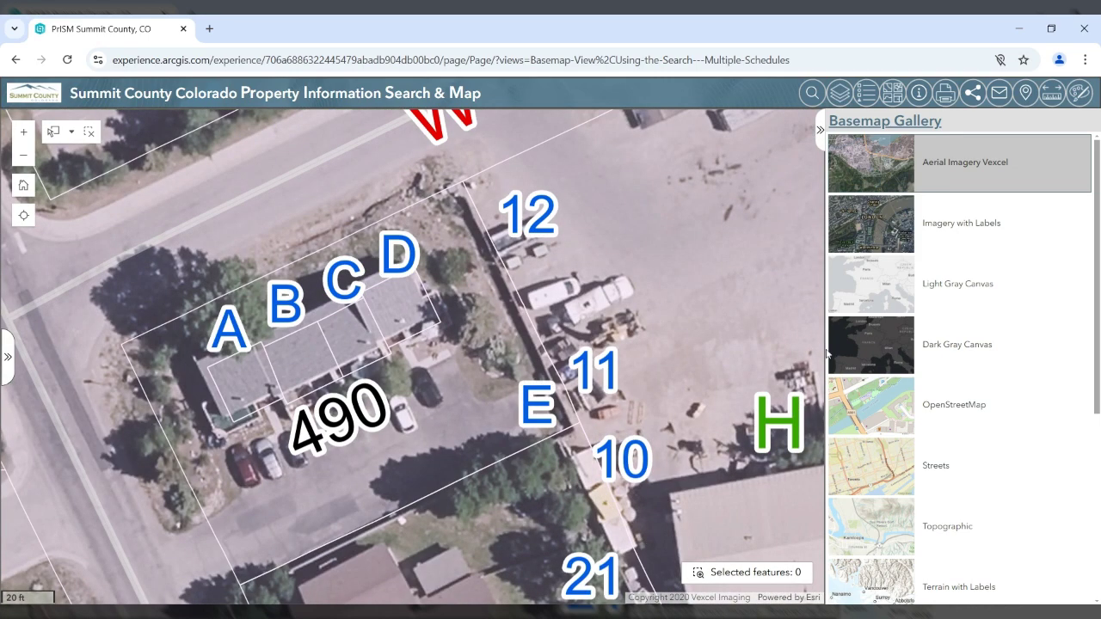
{"action": "left_click", "coordinate": [973, 228]}
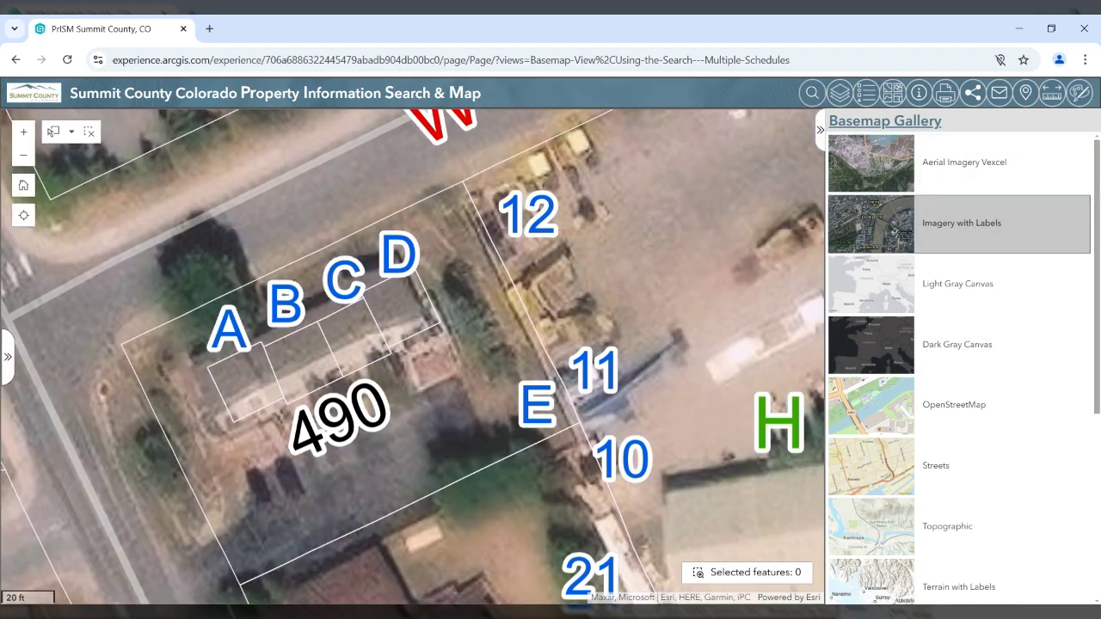
{"action": "left_click", "coordinate": [977, 284]}
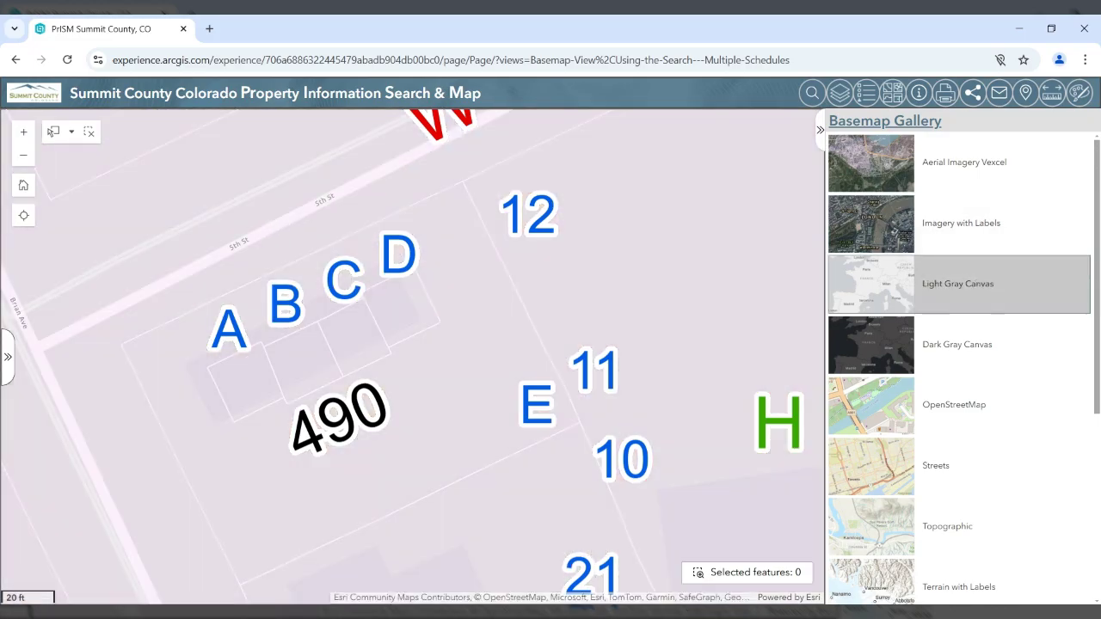
{"action": "left_click", "coordinate": [981, 420]}
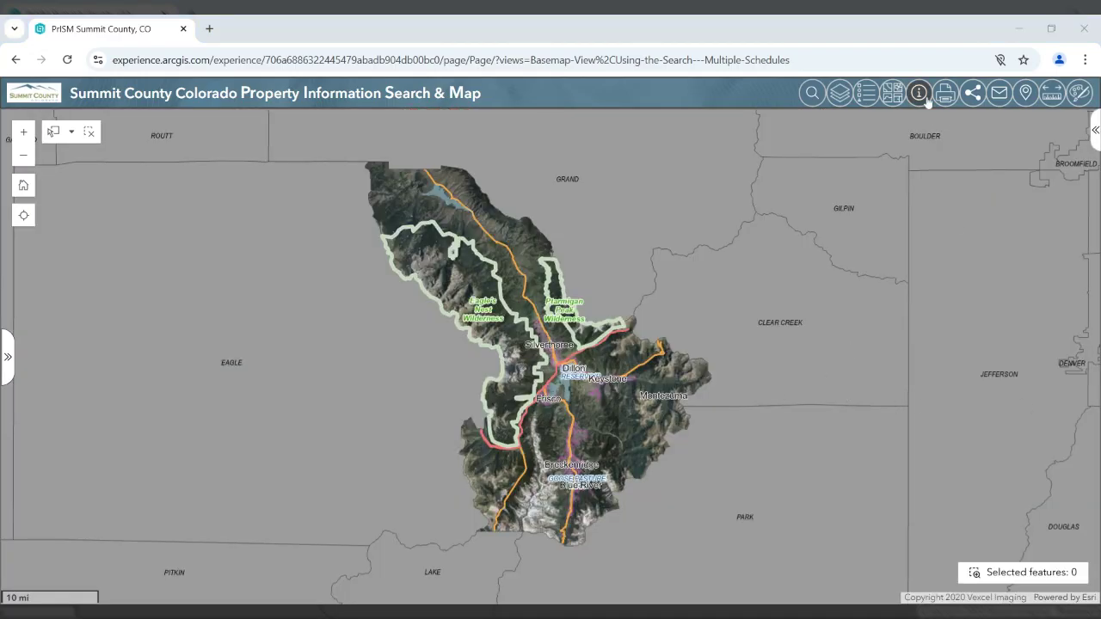
- View the Help / Info page, open and dismiss the Tips and Tricks, and highlight the GIS contact e-mail
{"action": "left_click", "coordinate": [920, 94]}
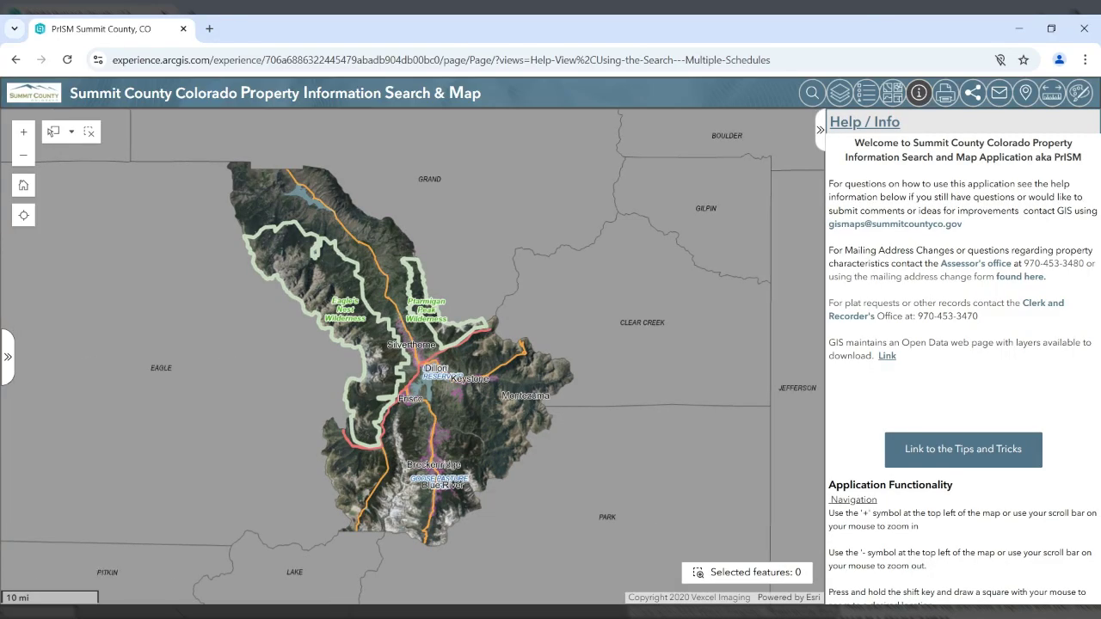
{"action": "left_click", "coordinate": [956, 455]}
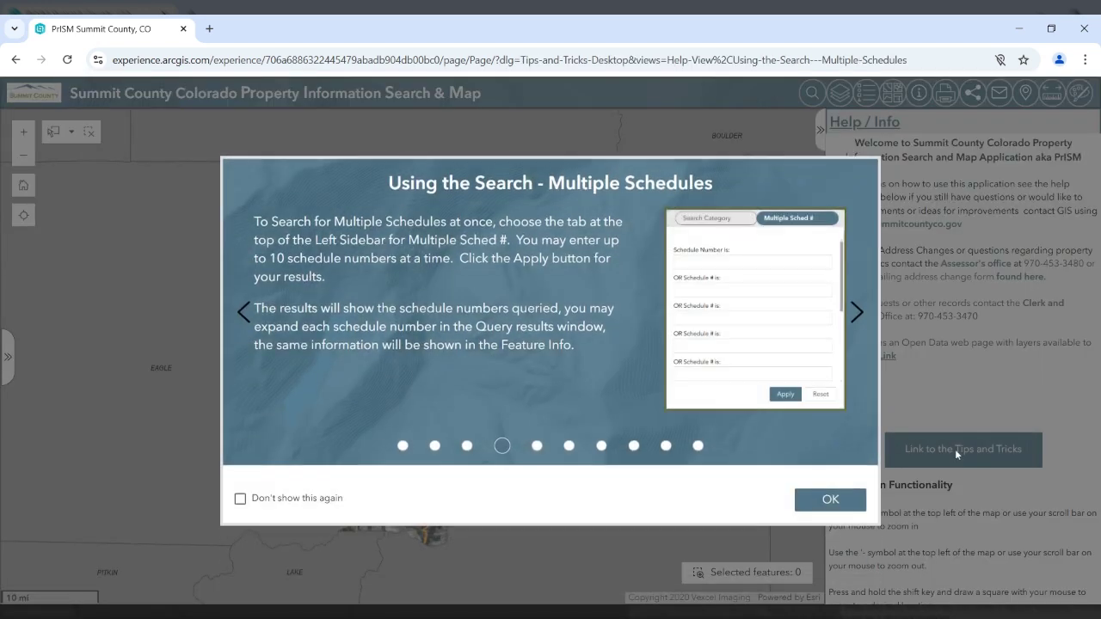
{"action": "left_click", "coordinate": [841, 511]}
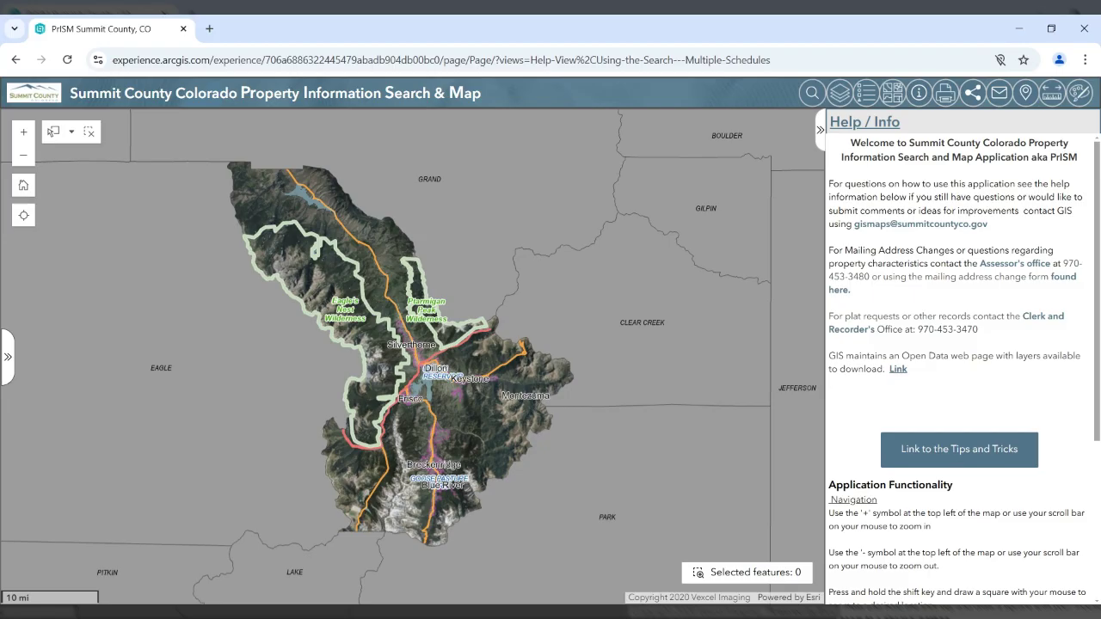
{"action": "left_click_drag", "start_coordinate": [991, 225], "coordinate": [853, 228]}
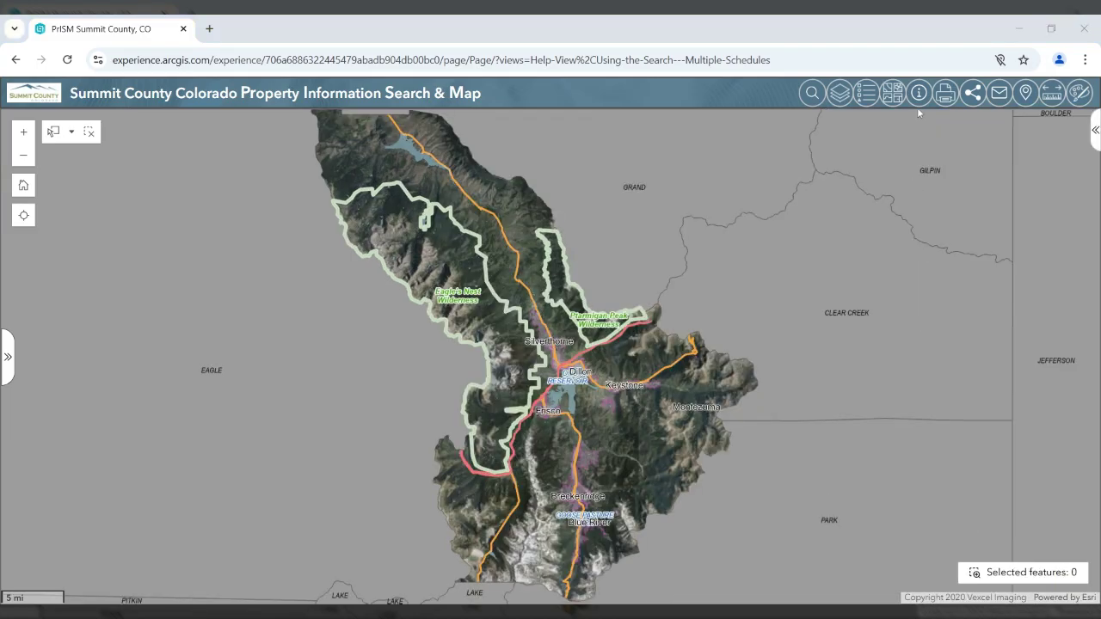
- Set up a print of the Frisco area by Dillon Reservoir using the Letter Landscape template
{"action": "left_click", "coordinate": [945, 94]}
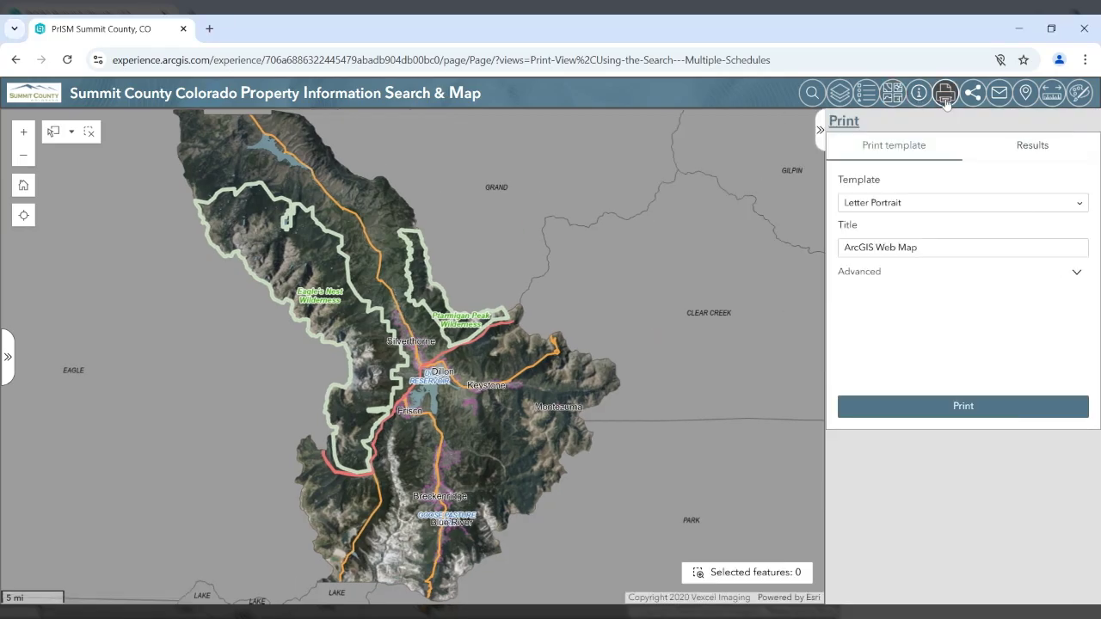
{"action": "scroll", "coordinate": [376, 414], "scroll_direction": "up", "scroll_amount": 7}
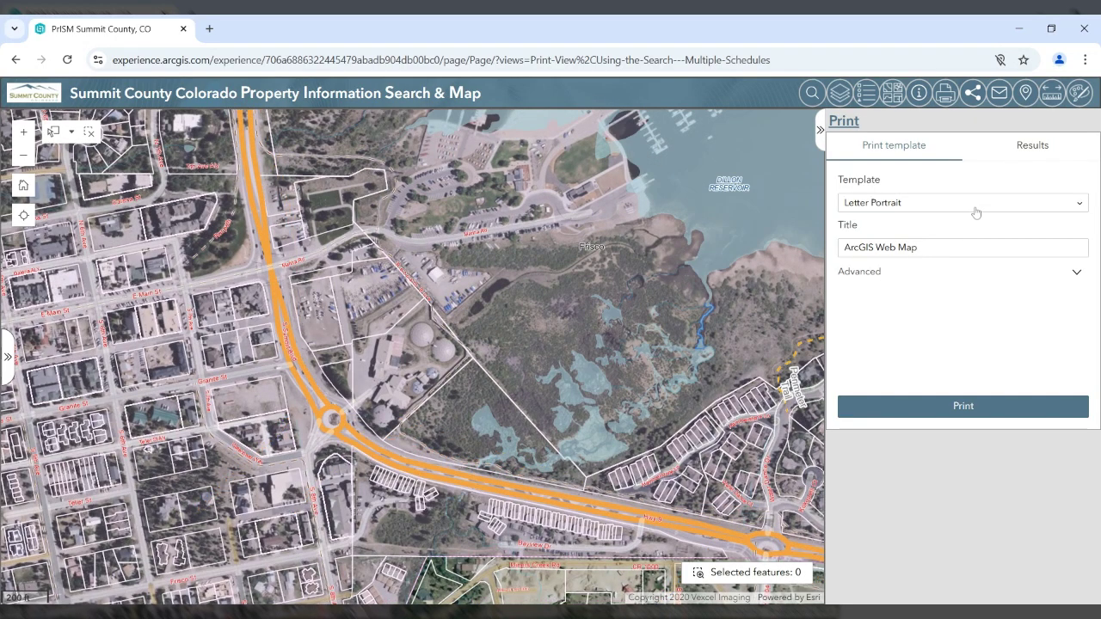
{"action": "left_click", "coordinate": [977, 212]}
{"action": "left_click", "coordinate": [963, 248]}
- Replace the print title with name1 and generate the map print
{"action": "double_click", "coordinate": [907, 247]}
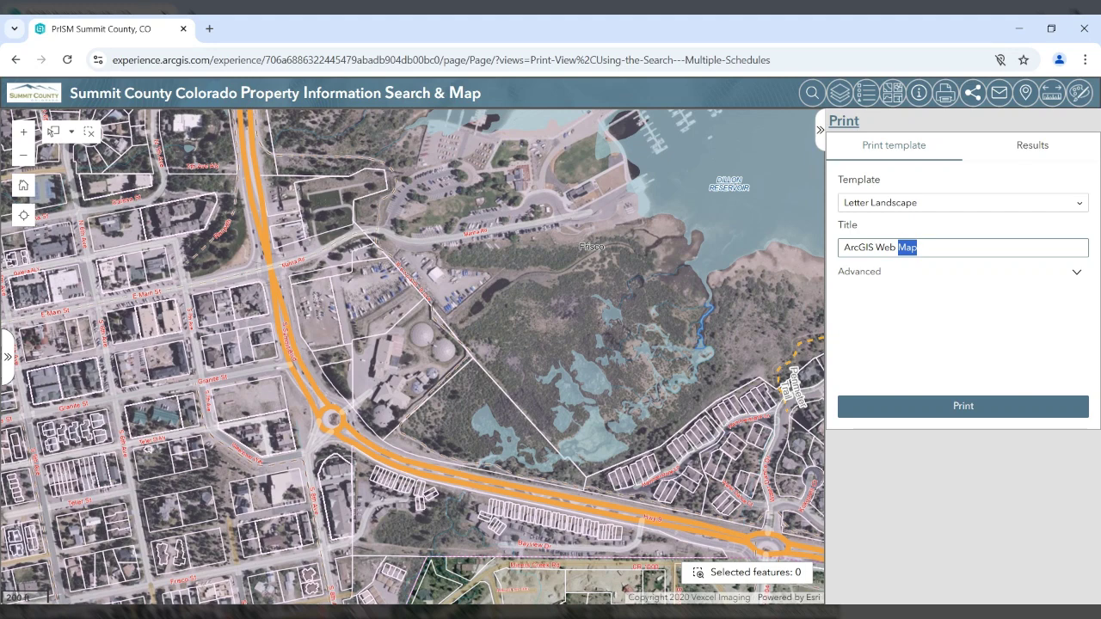
{"action": "key", "text": "BackSpace"}
{"action": "key", "text": "BackSpace"}
{"action": "key", "text": "BackSpace"}
{"action": "key", "text": "BackSpace"}
{"action": "key", "text": "BackSpace"}
{"action": "key", "text": "BackSpace"}
{"action": "key", "text": "BackSpace"}
{"action": "key", "text": "BackSpace"}
{"action": "key", "text": "BackSpace"}
{"action": "key", "text": "BackSpace"}
{"action": "key", "text": "BackSpace"}
{"action": "key", "text": "BackSpace"}
{"action": "type", "text": "name1"}
{"action": "left_click", "coordinate": [963, 416]}
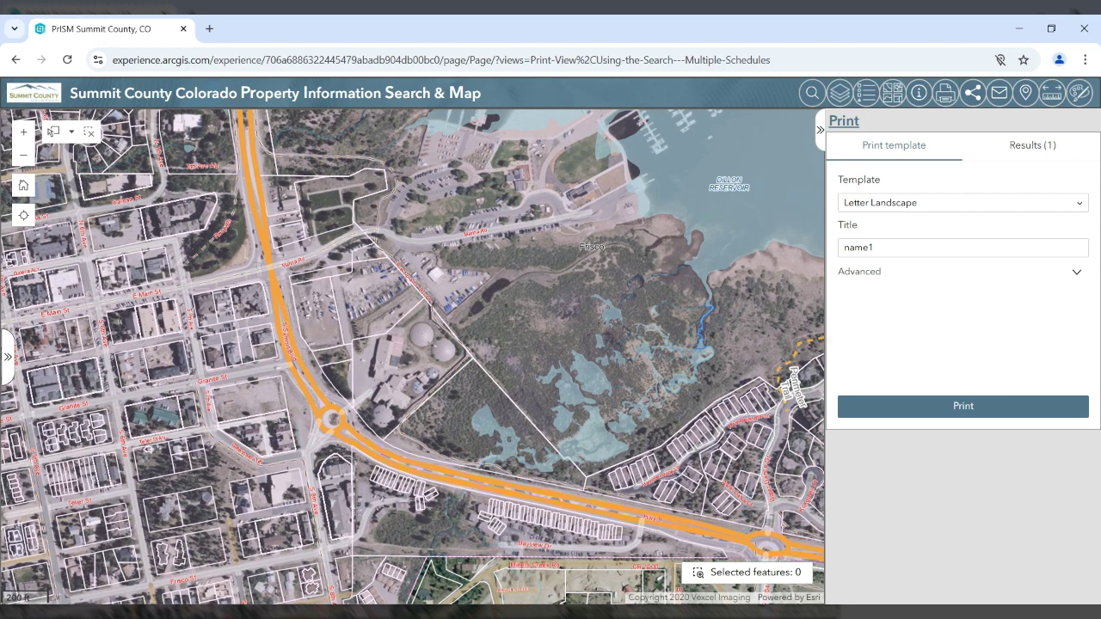
- Open the name1 print result, look over the whole PDF page, and close it
{"action": "left_click", "coordinate": [1032, 148]}
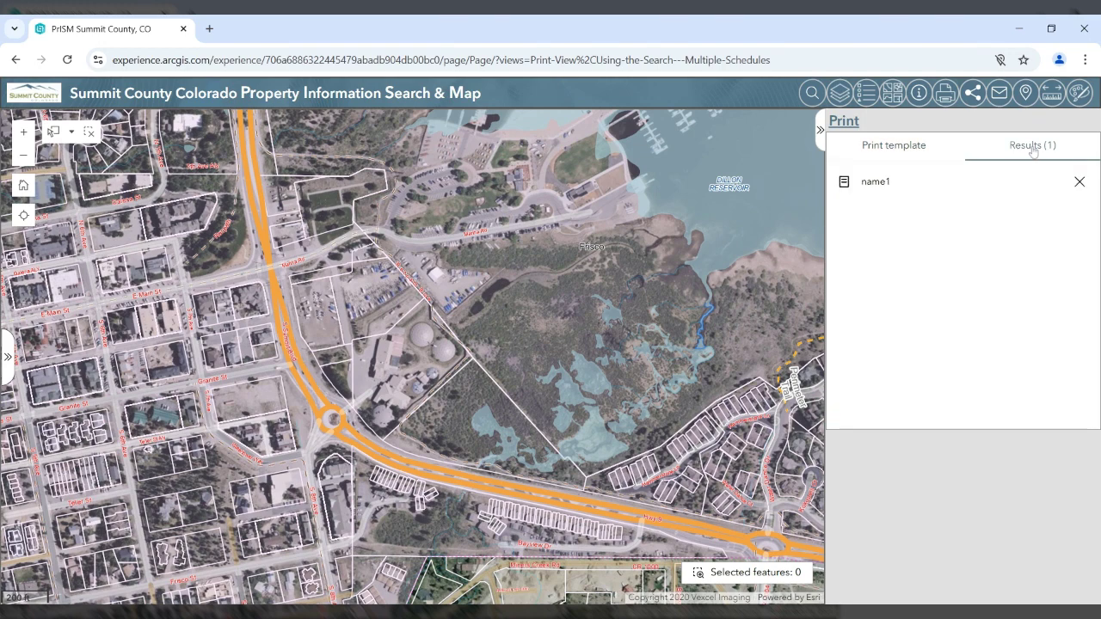
{"action": "left_click", "coordinate": [889, 184]}
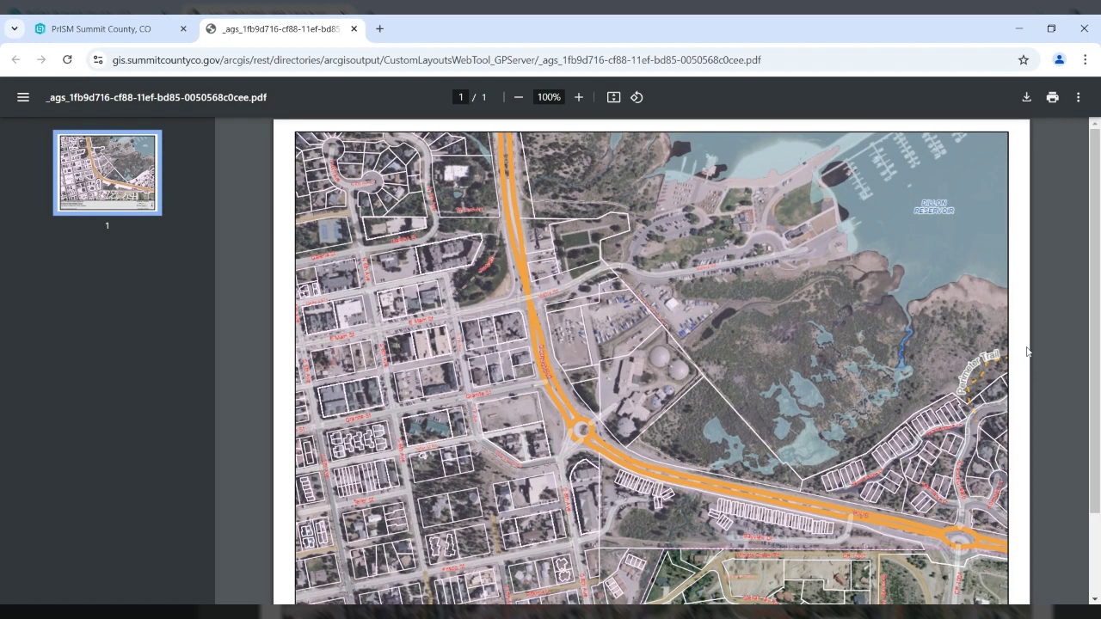
{"action": "scroll", "coordinate": [1027, 351], "scroll_direction": "down", "scroll_amount": 3}
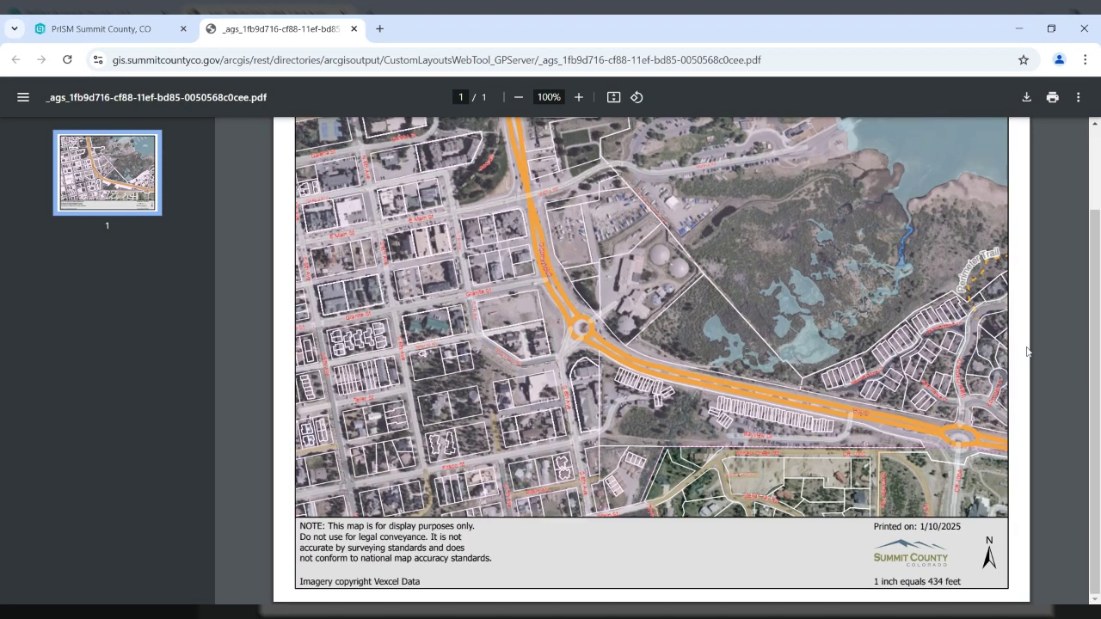
{"action": "scroll", "coordinate": [1028, 351], "scroll_direction": "up", "scroll_amount": 3}
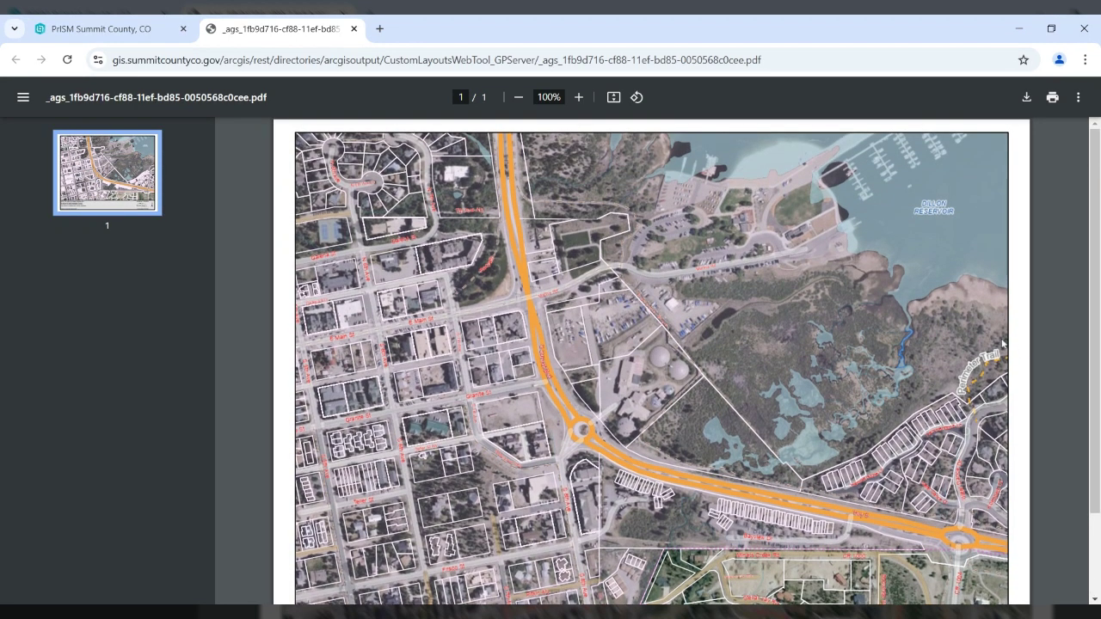
{"action": "left_click", "coordinate": [354, 28]}
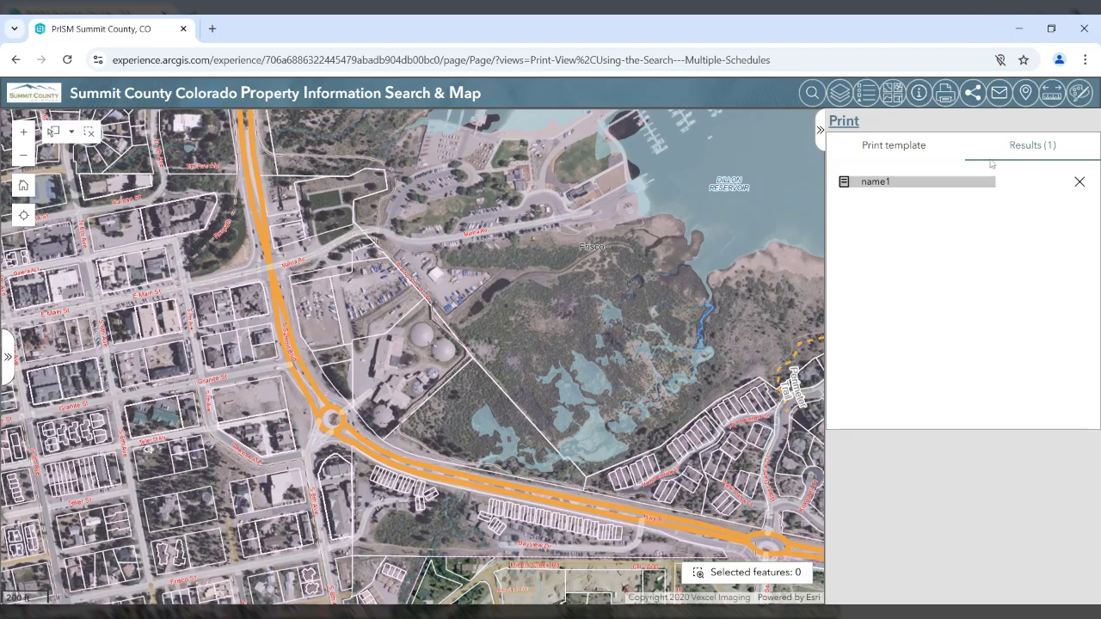
- View the map's sharing QR code and its share link, dismissing each one
{"action": "left_click", "coordinate": [974, 93]}
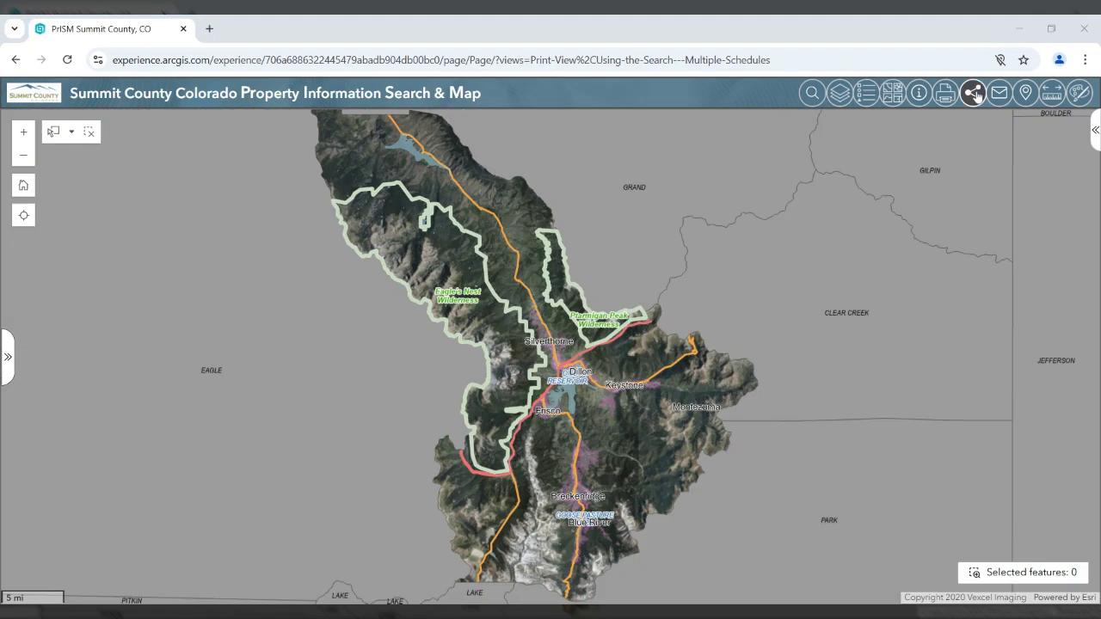
{"action": "left_click", "coordinate": [975, 93]}
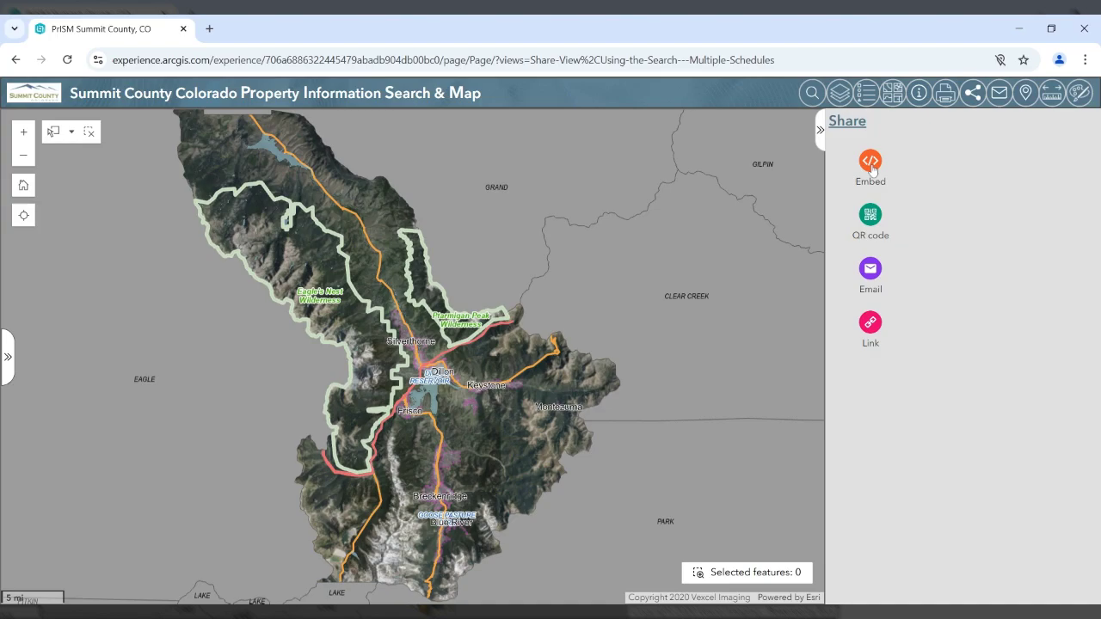
{"action": "left_click", "coordinate": [872, 218]}
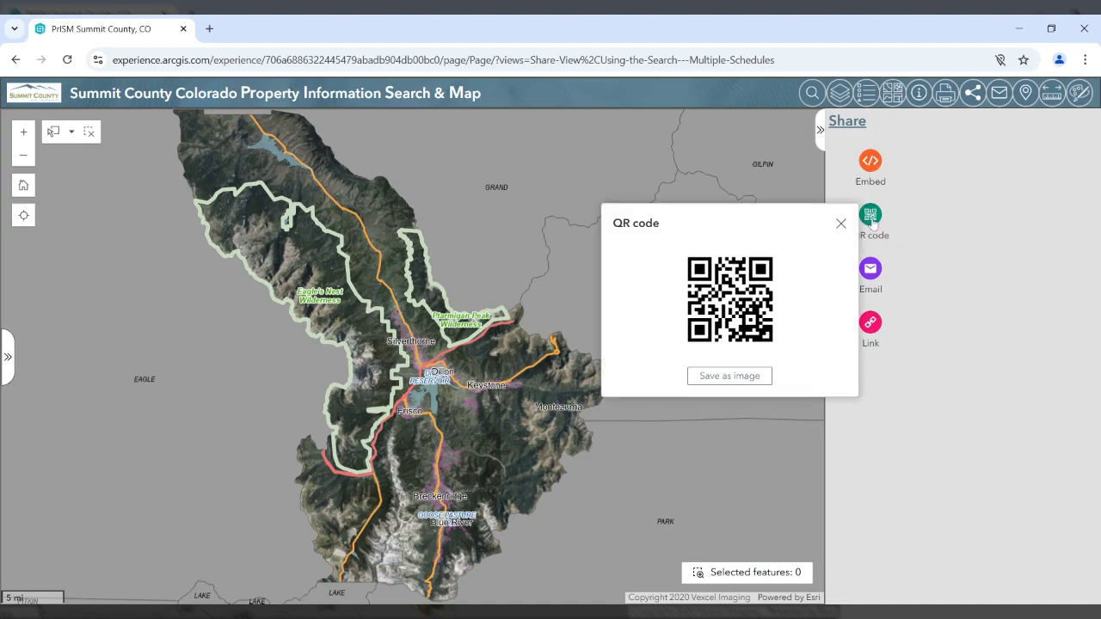
{"action": "left_click", "coordinate": [841, 224]}
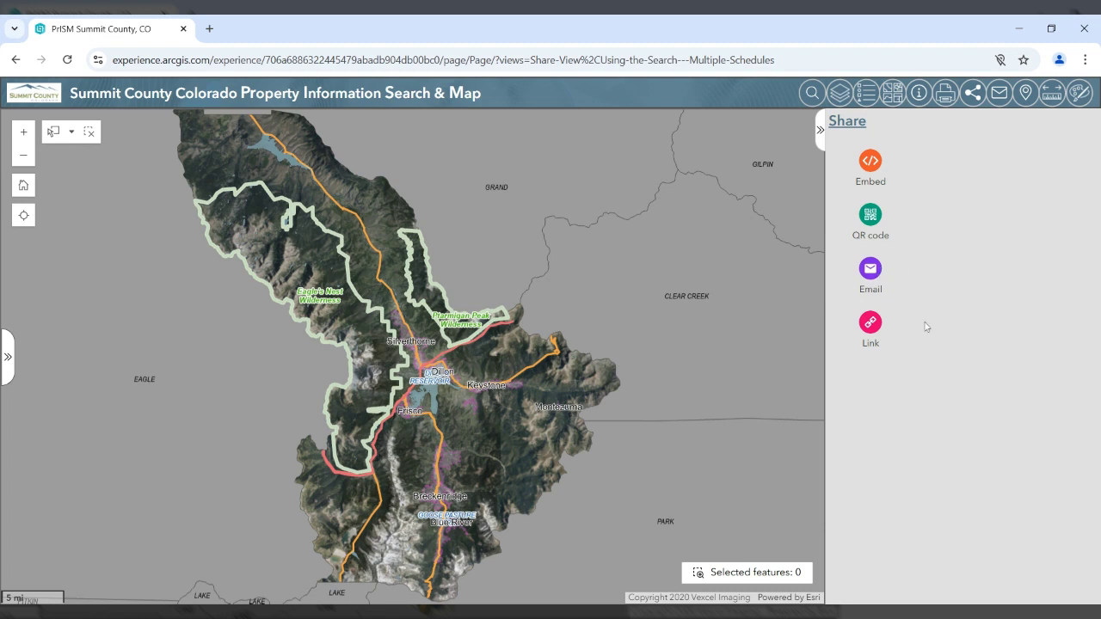
{"action": "left_click", "coordinate": [871, 325]}
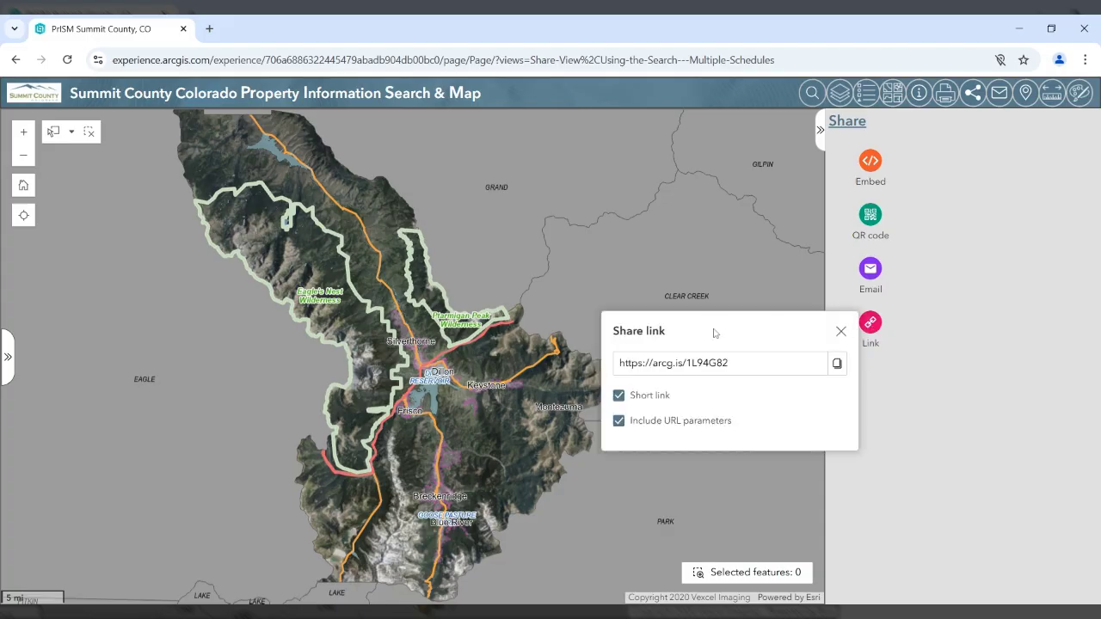
{"action": "left_click", "coordinate": [840, 332]}
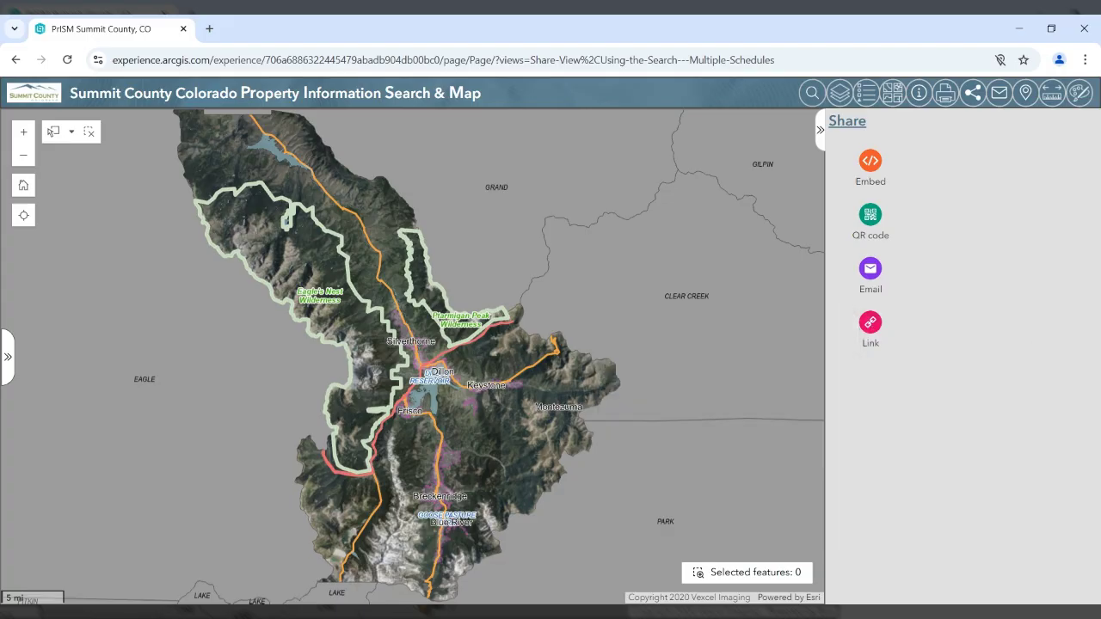
- Open the Mailing List Application from the Mailing Label Tool, view its instructions, and return to the property map
{"action": "left_click", "coordinate": [946, 93]}
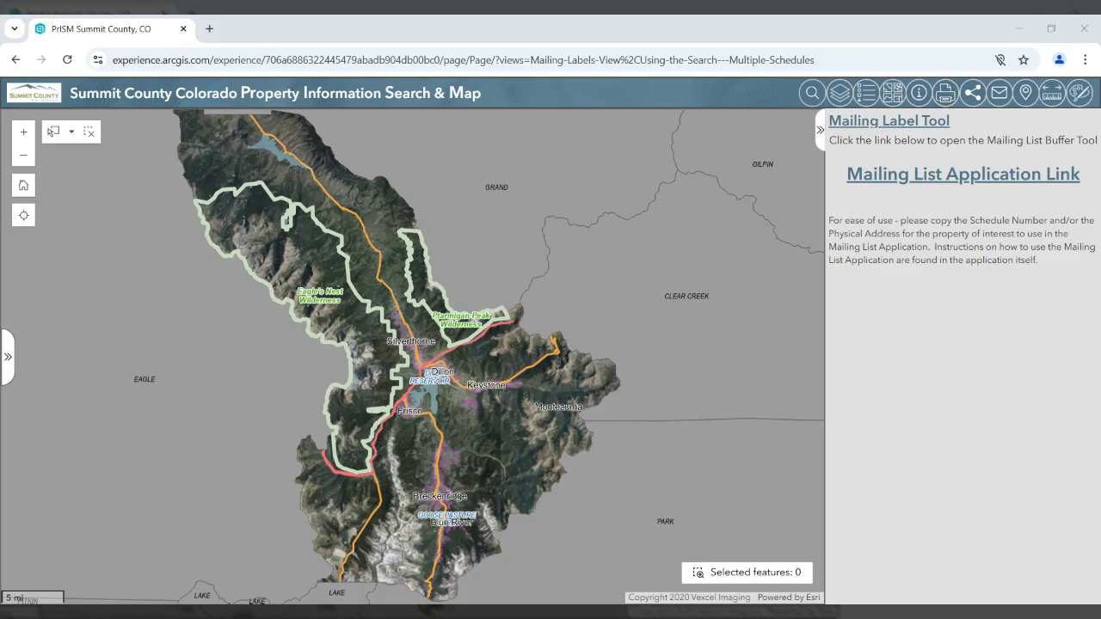
{"action": "left_click", "coordinate": [949, 180]}
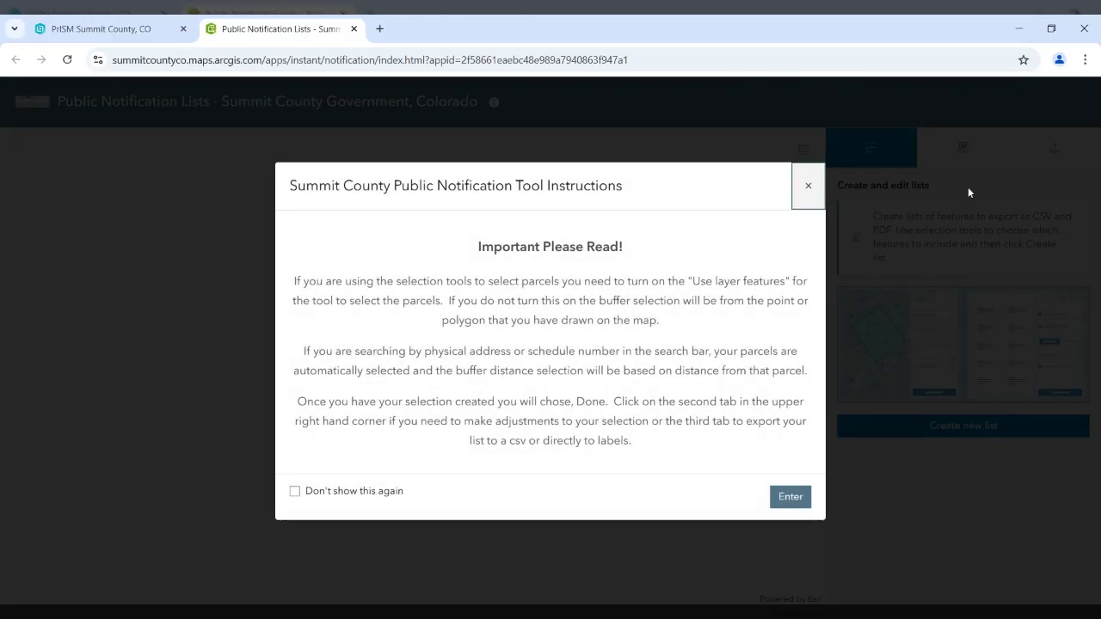
{"action": "key", "text": "ctrl+w"}
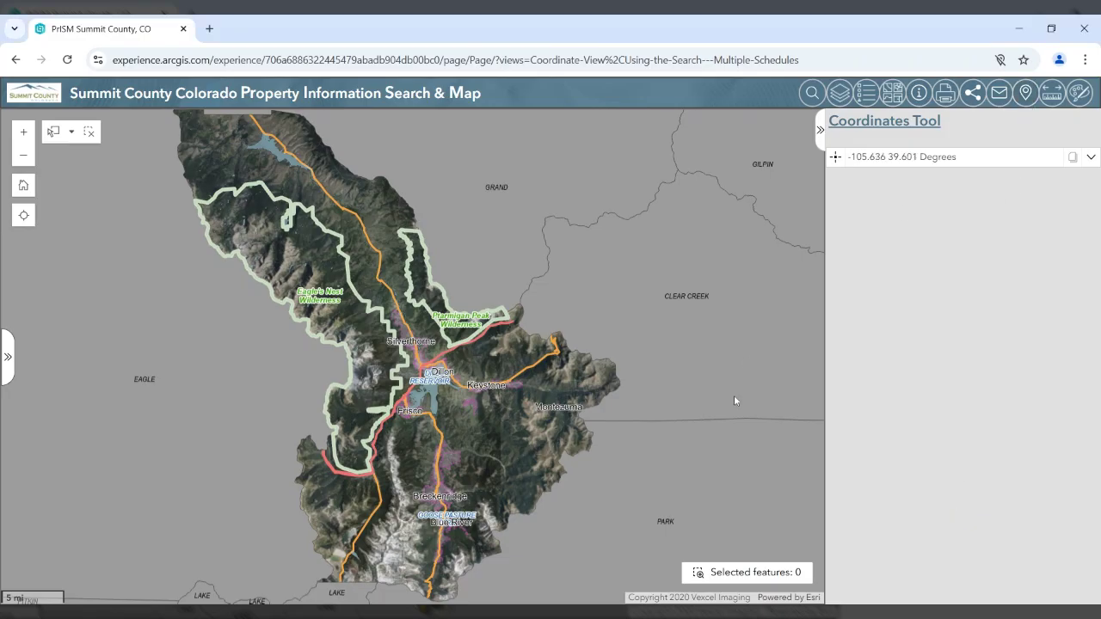
- Get the coordinates of a point beside building 403 in Frisco with the Coordinates Tool
{"action": "scroll", "coordinate": [418, 421], "scroll_direction": "up", "scroll_amount": 5}
{"action": "scroll", "coordinate": [400, 410], "scroll_direction": "up", "scroll_amount": 10}
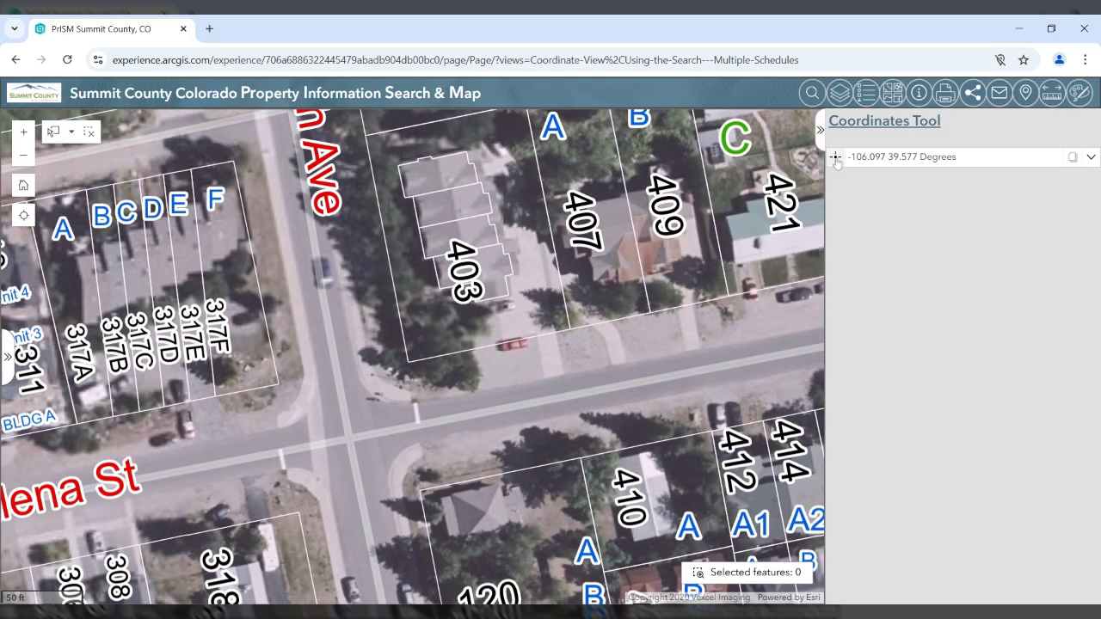
{"action": "left_click", "coordinate": [836, 158]}
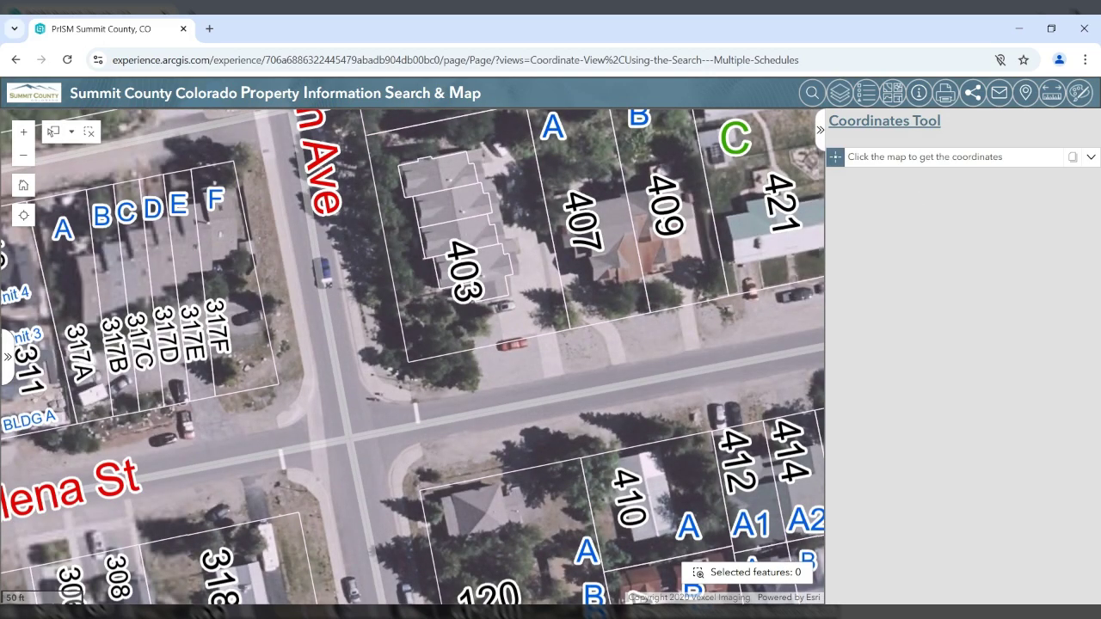
{"action": "left_click", "coordinate": [506, 189]}
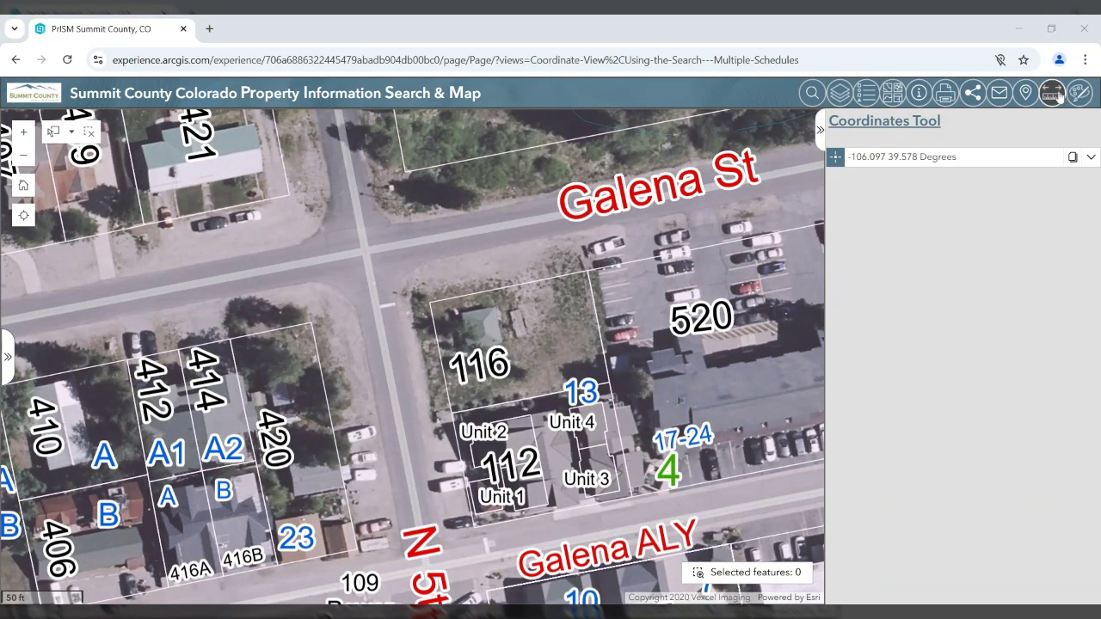
- Measure a multi-segment distance on lot 116 south of Galena St and set the measurement unit to Feet
{"action": "left_click", "coordinate": [1055, 94]}
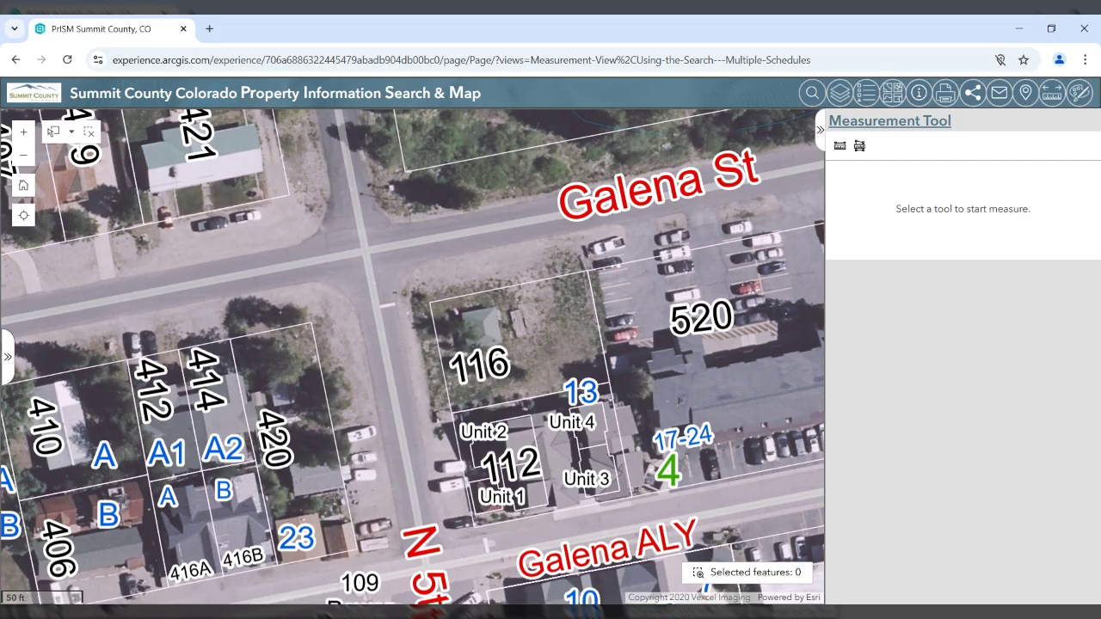
{"action": "left_click", "coordinate": [841, 148]}
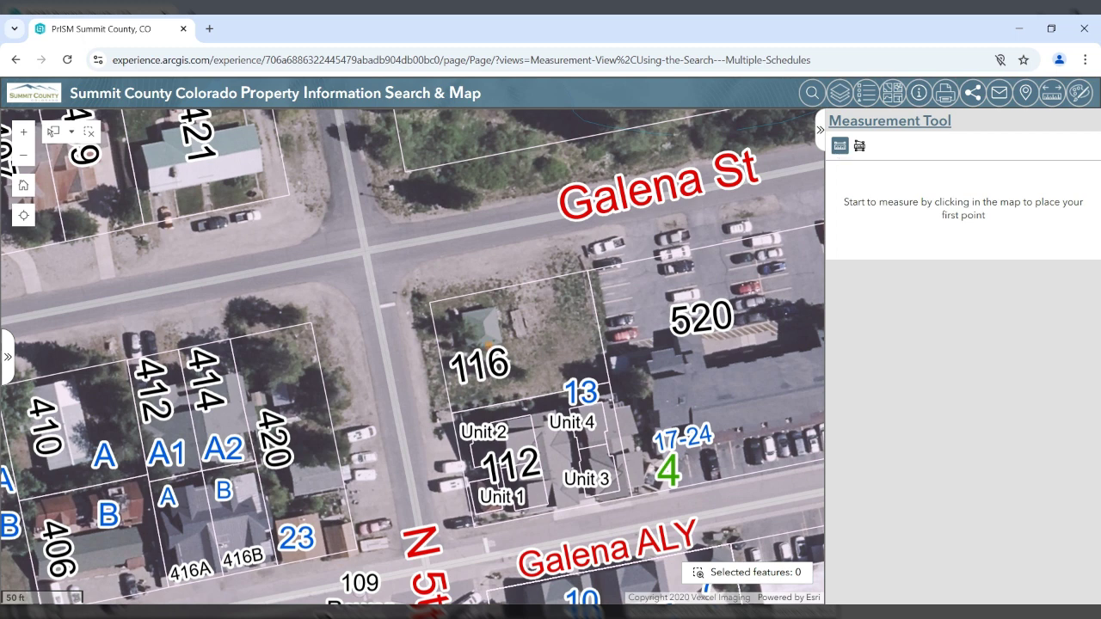
{"action": "left_click", "coordinate": [489, 345]}
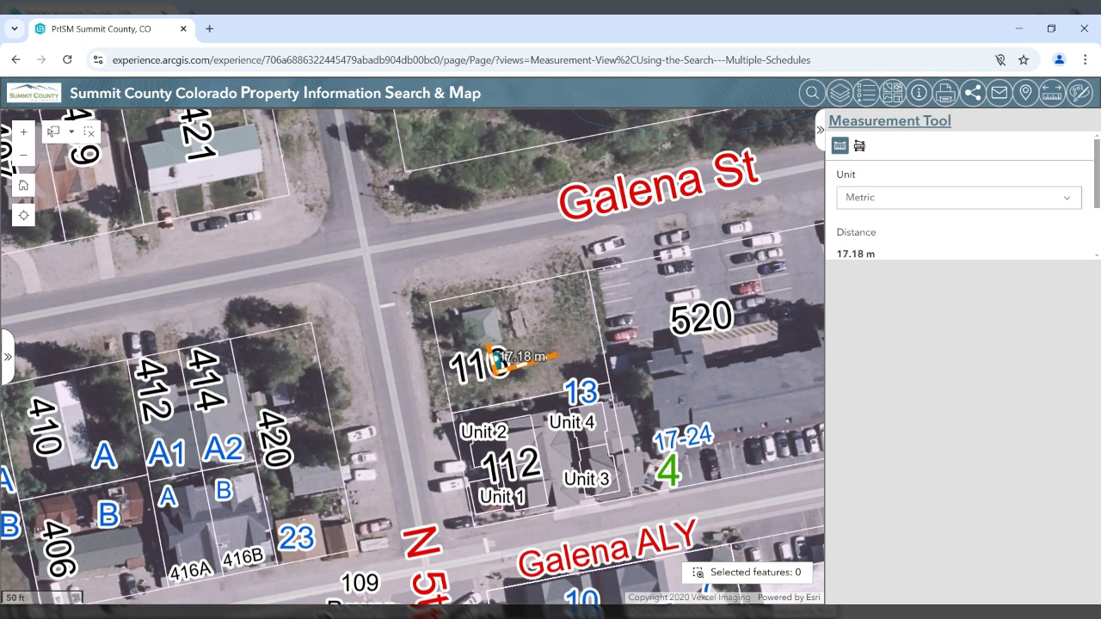
{"action": "left_click", "coordinate": [568, 357]}
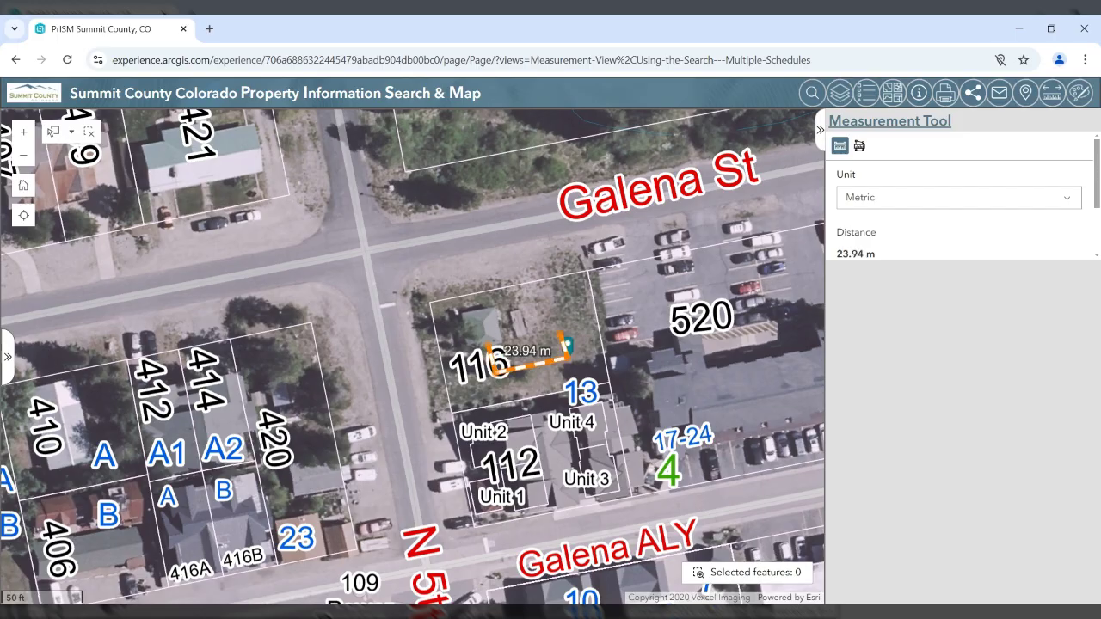
{"action": "left_click", "coordinate": [560, 315]}
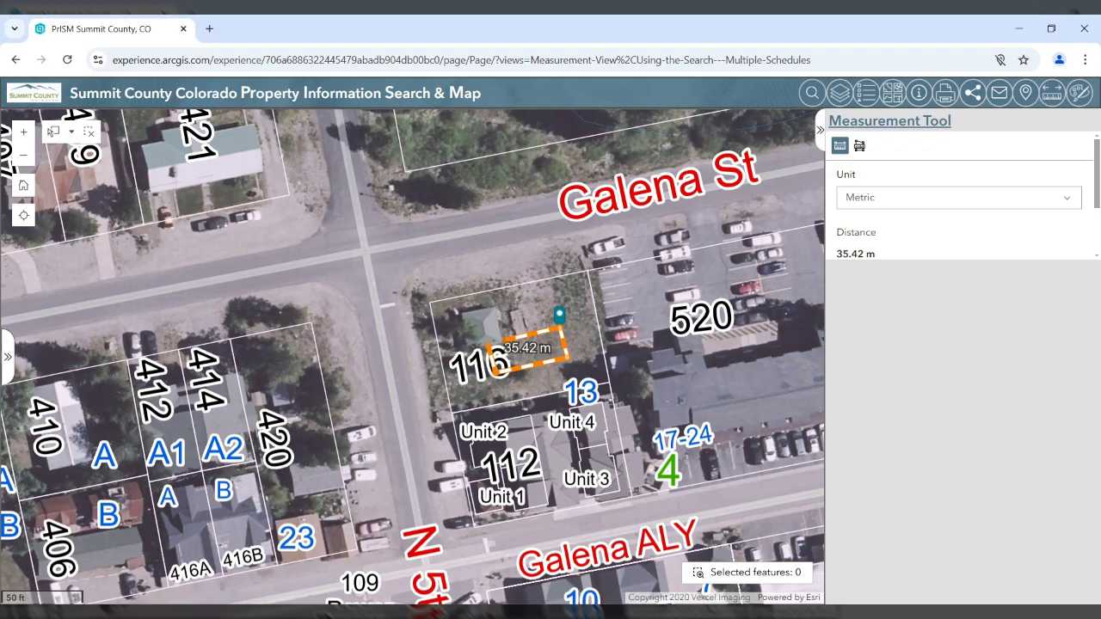
{"action": "left_click", "coordinate": [505, 328]}
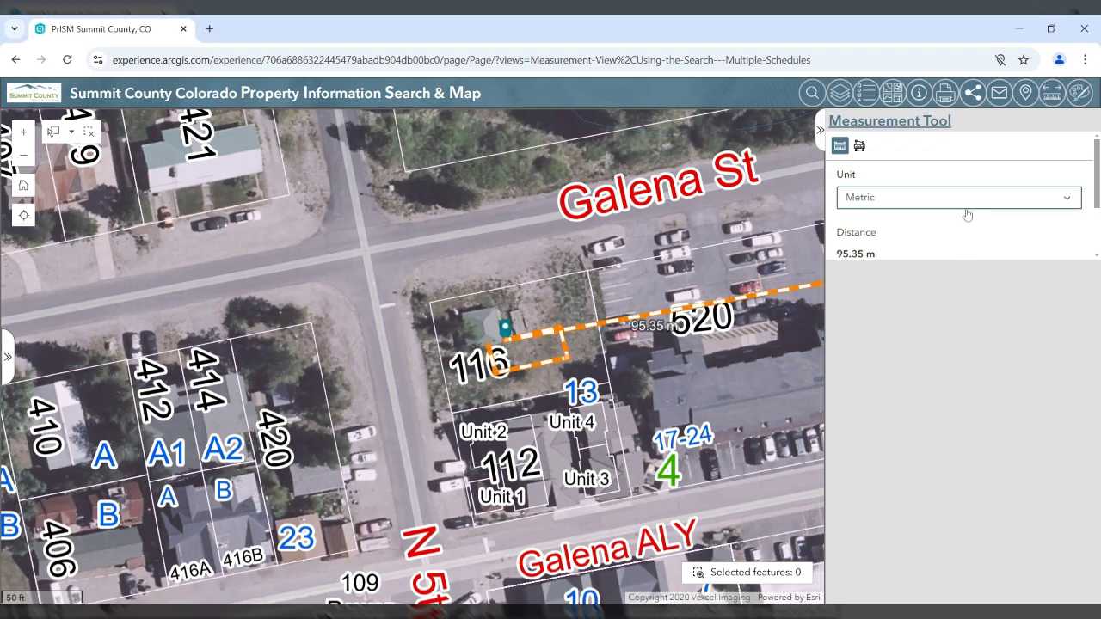
{"action": "left_click", "coordinate": [879, 299]}
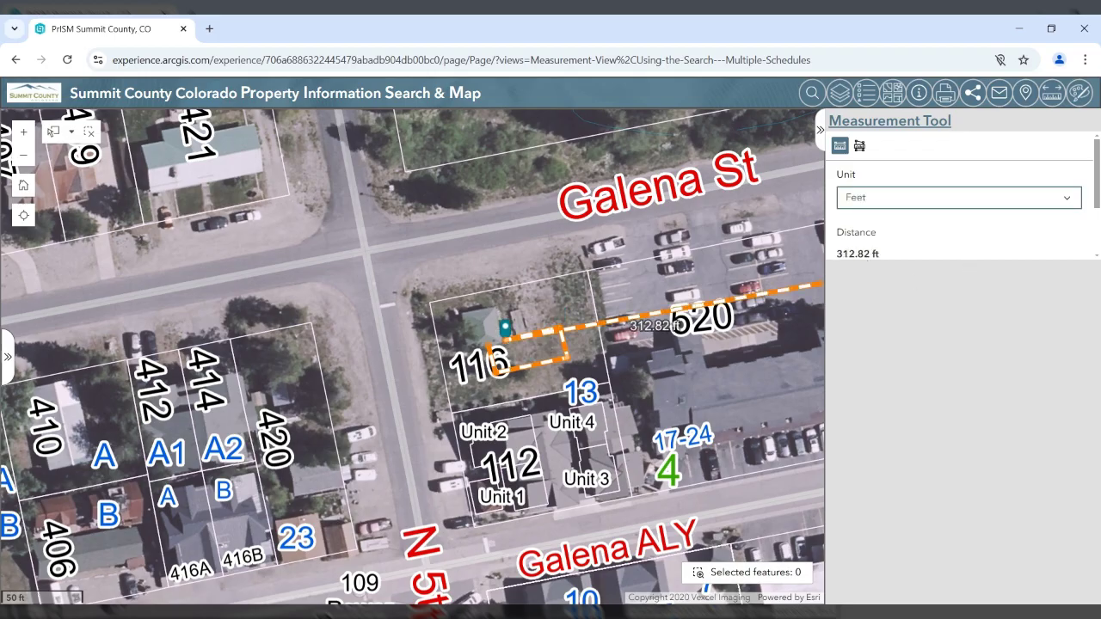